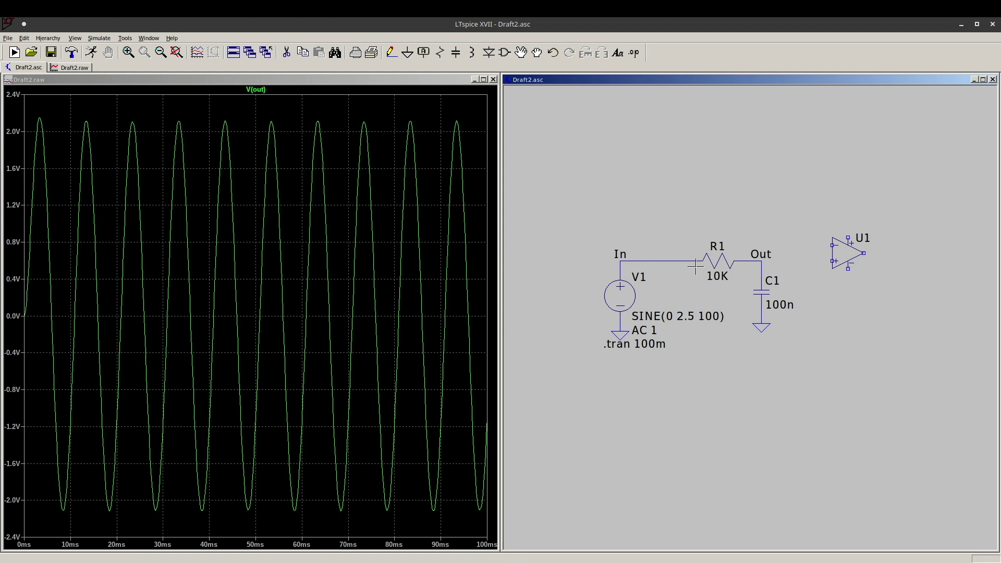
Change R1's value to 1K and rerun the simulation.
right_click(721, 278)
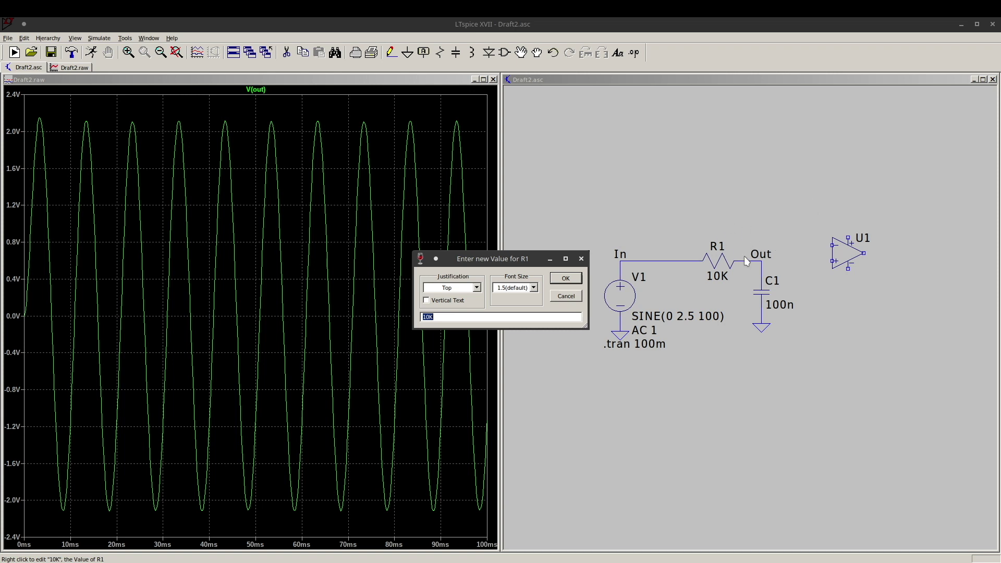
left_click(438, 319)
key("Return")
left_click(90, 52)
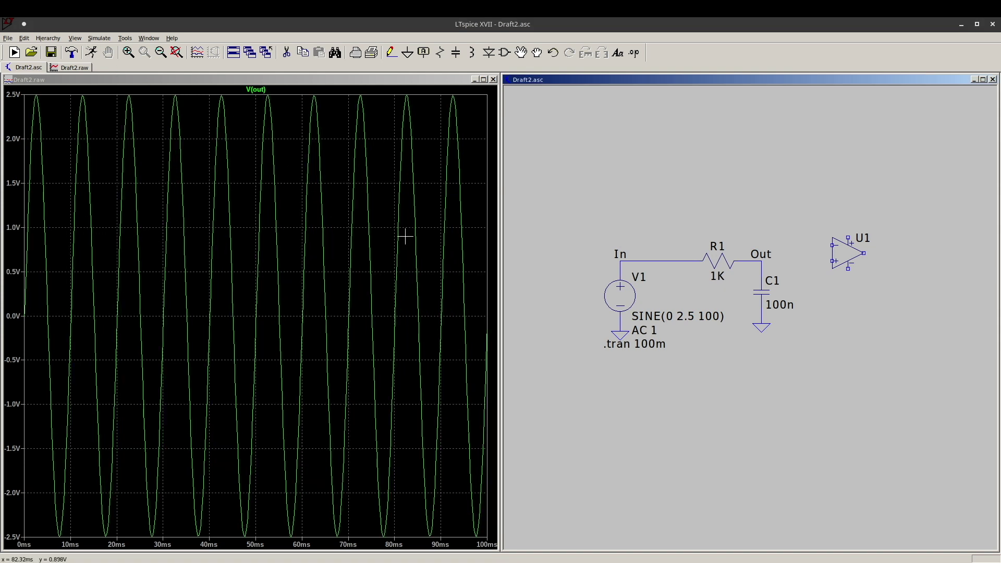
Switch the analysis to .ac dec 100 1 20k, then set R1 to 100K and rerun.
right_click(610, 342)
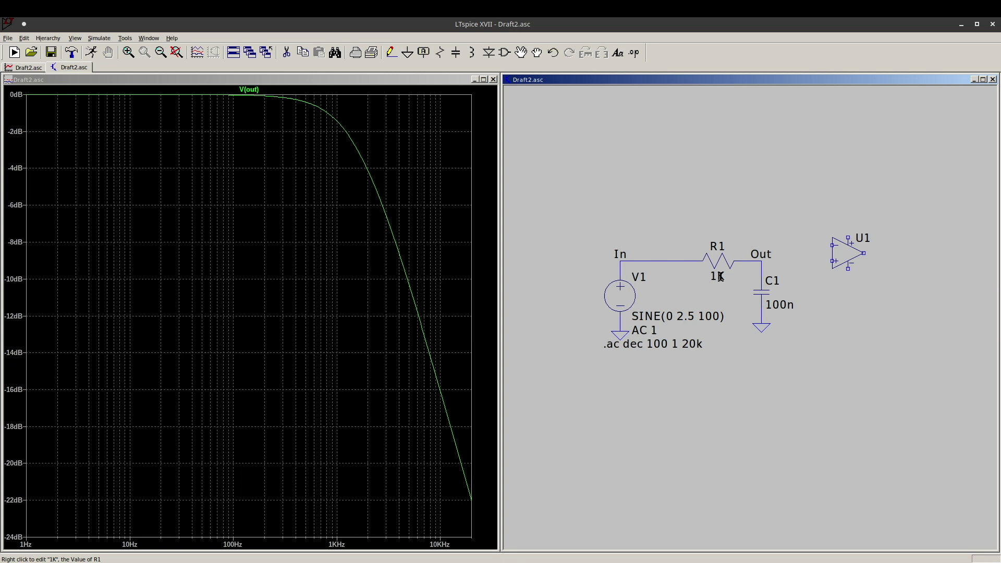
right_click(719, 276)
type("00k")
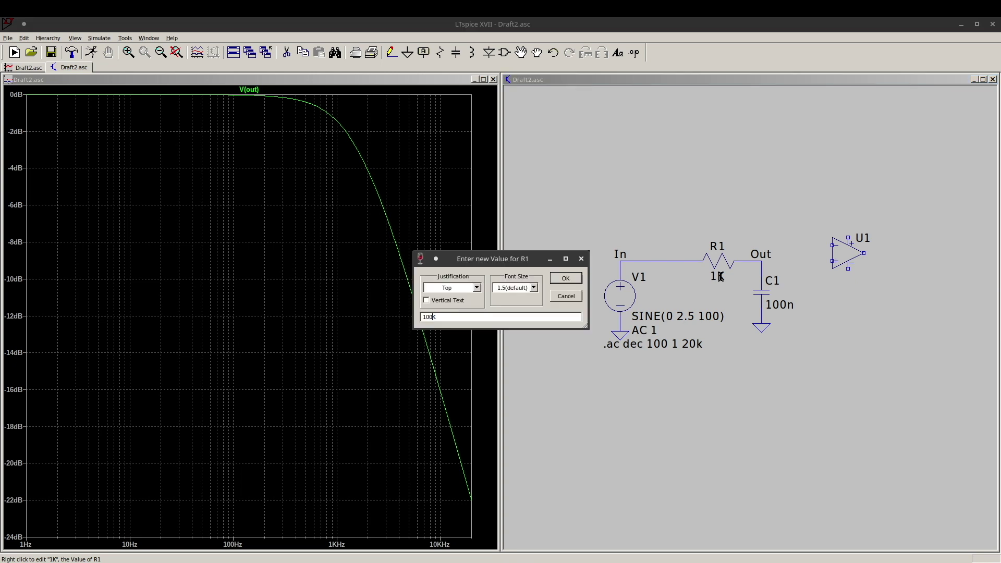
key("Return")
left_click(14, 52)
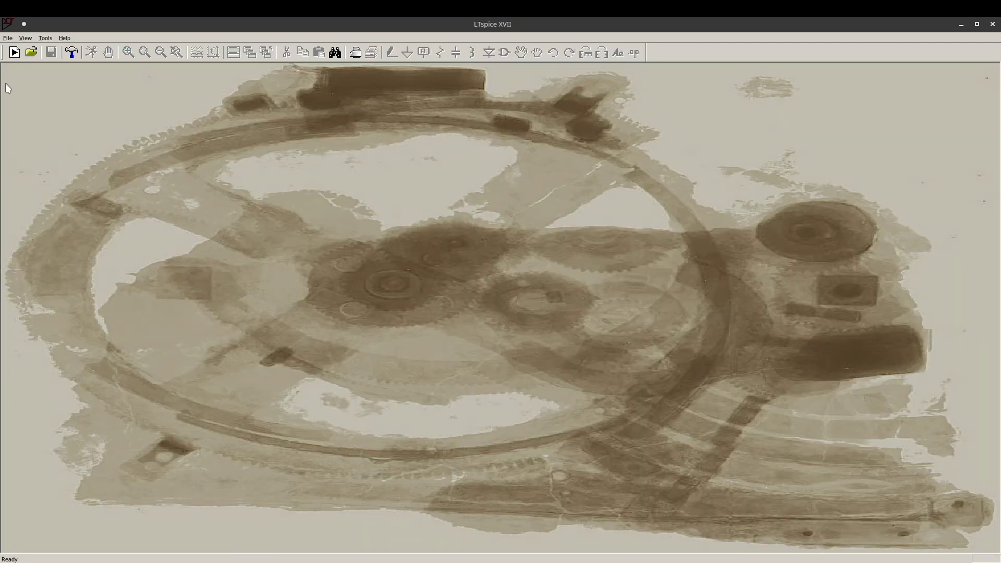
Start a blank Draft2.asc schematic and bring up the component symbol library.
left_click(14, 52)
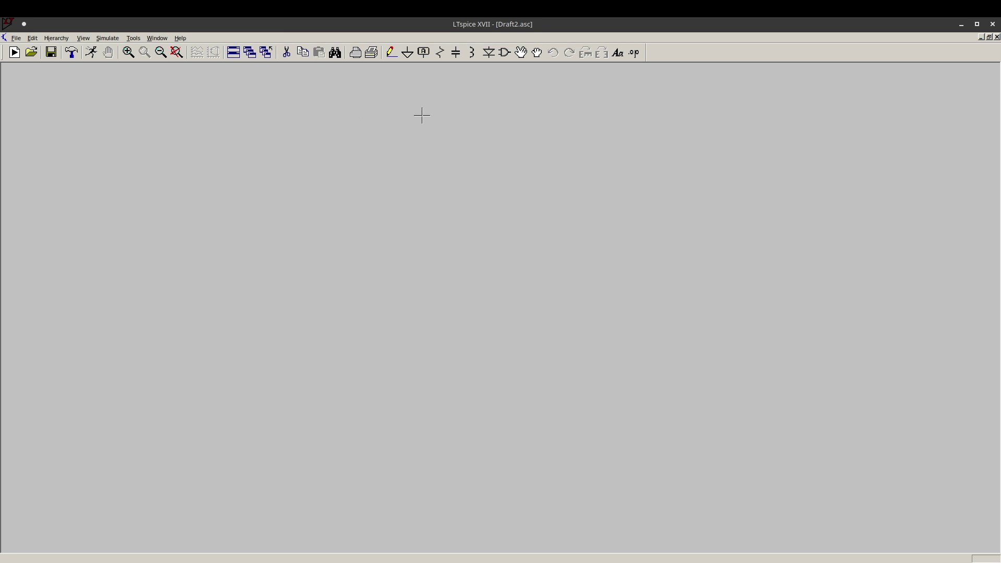
left_click(504, 53)
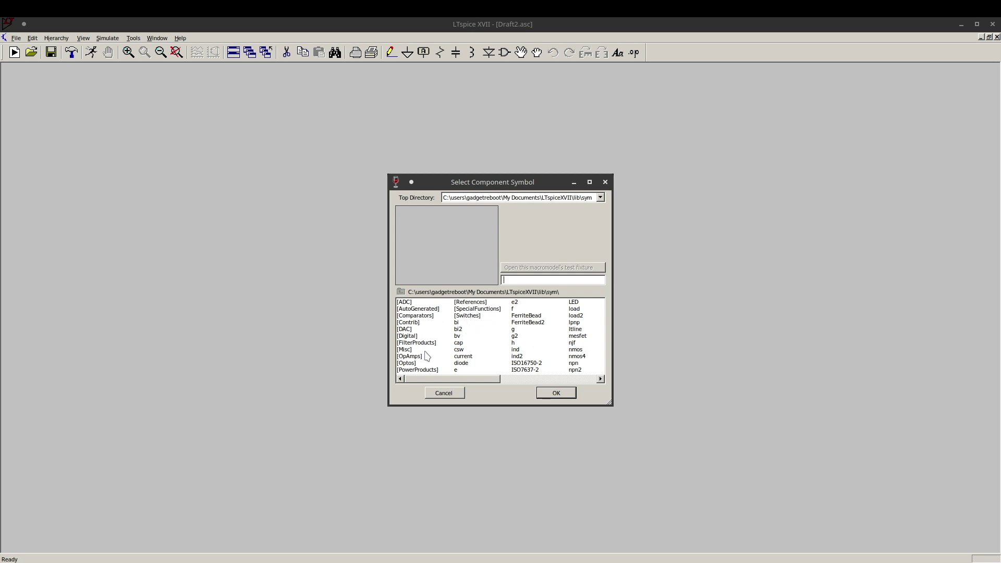
Preview the npn, ind, cap, polcap and res symbols in the component library.
type("npn")
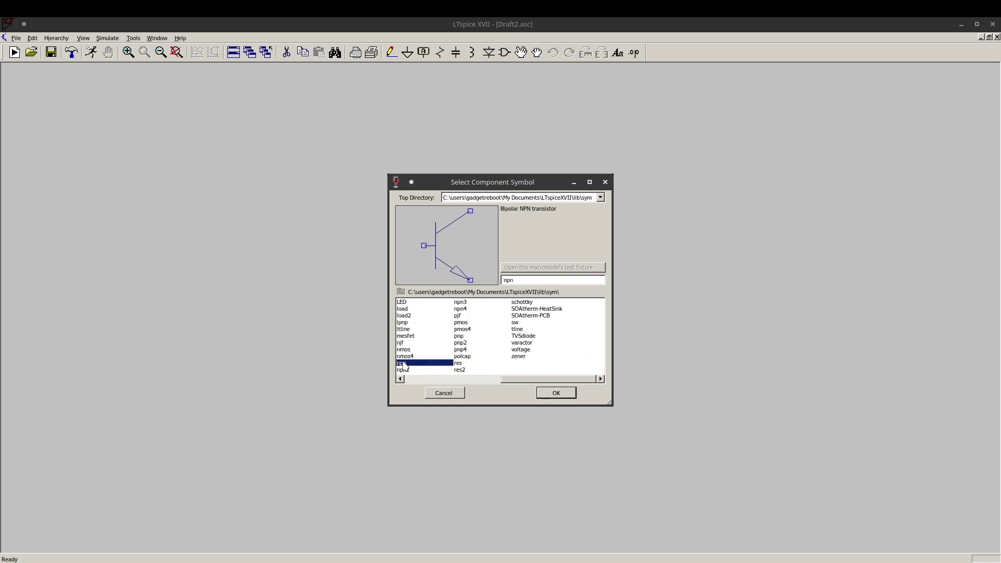
key("BackSpace")
key("BackSpace")
key("BackSpace")
type("ind")
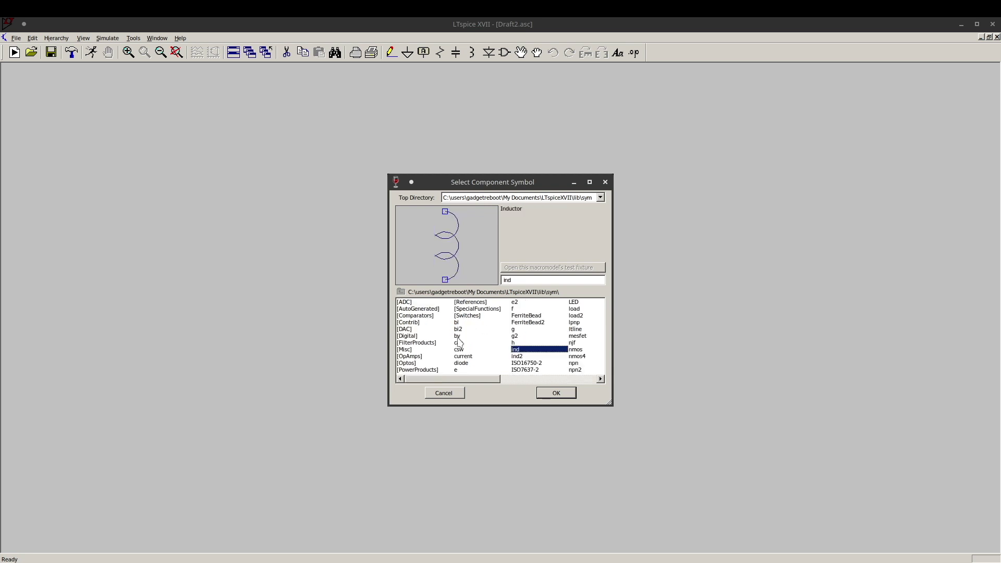
left_click(459, 343)
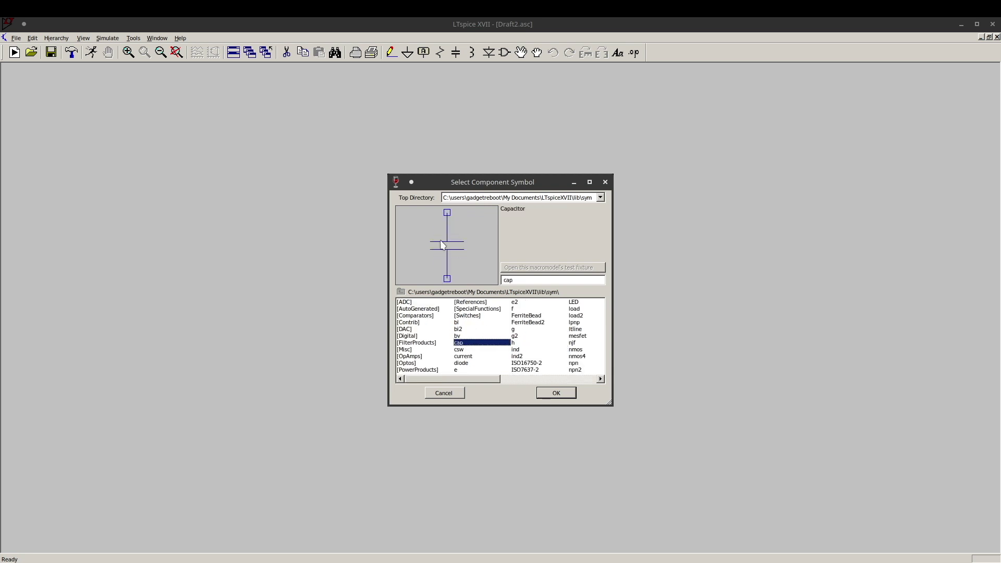
type("polcap")
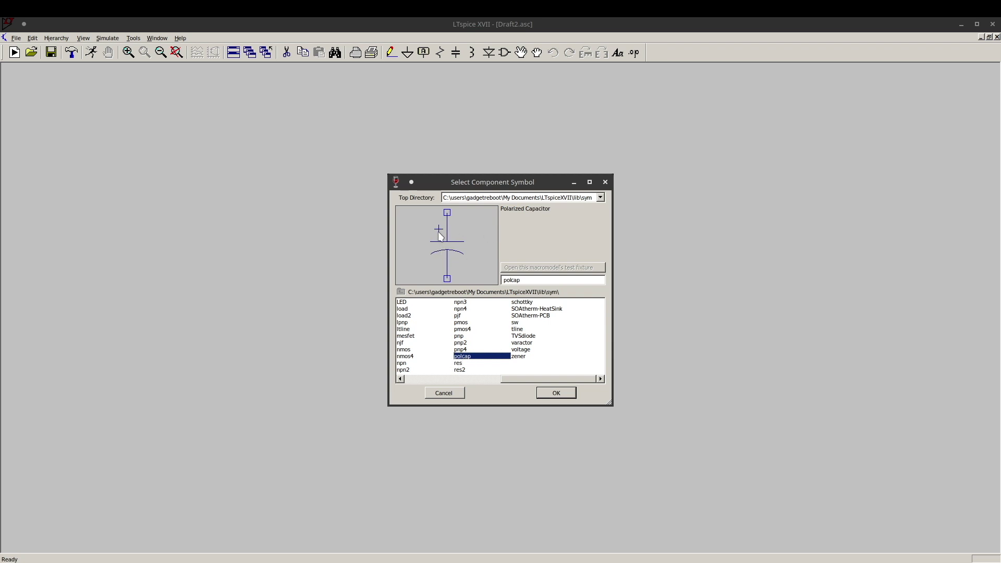
left_click(464, 363)
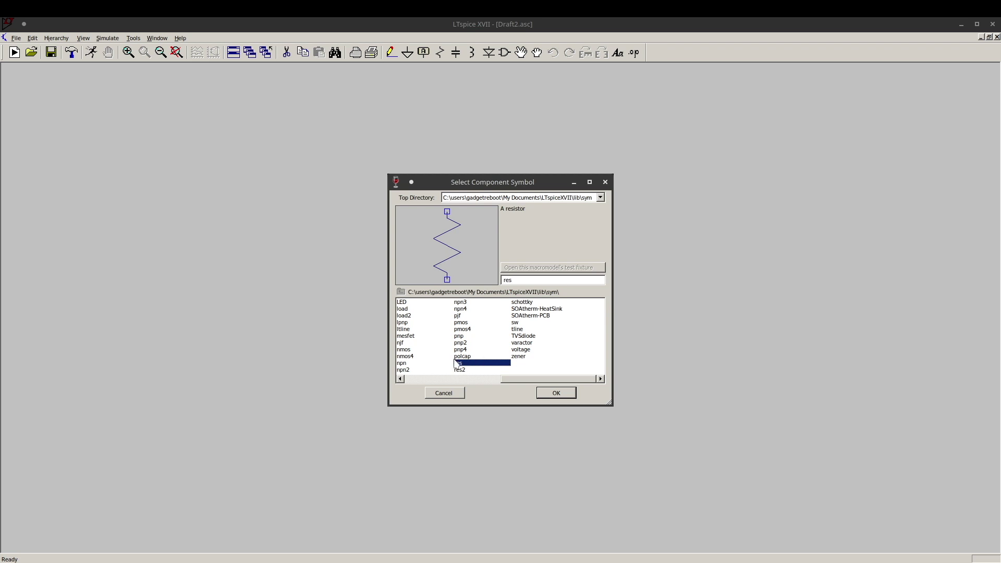
Place resistor R1 on the schematic, rotated to lie horizontally.
left_click(459, 394)
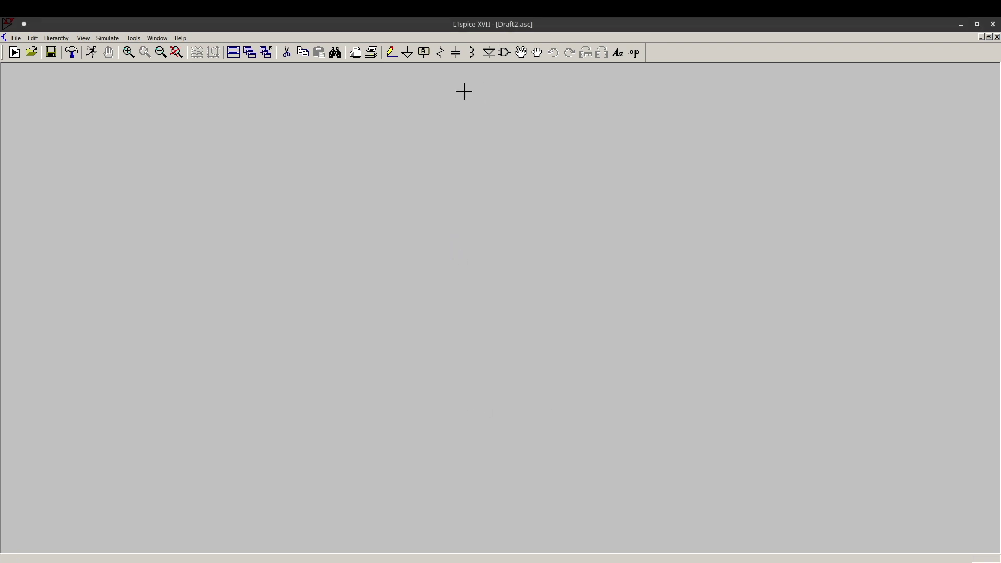
left_click(440, 53)
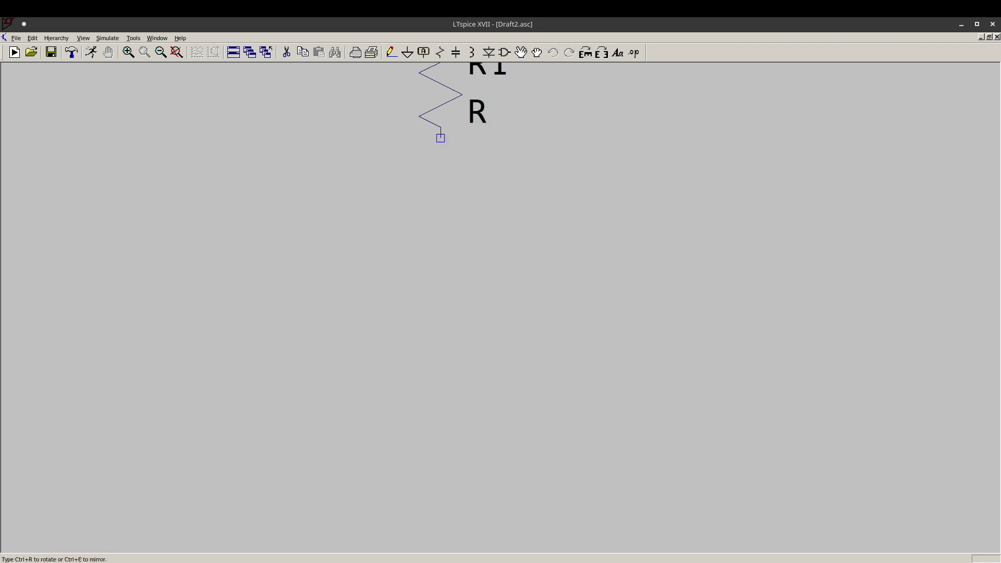
key("ctrl+r")
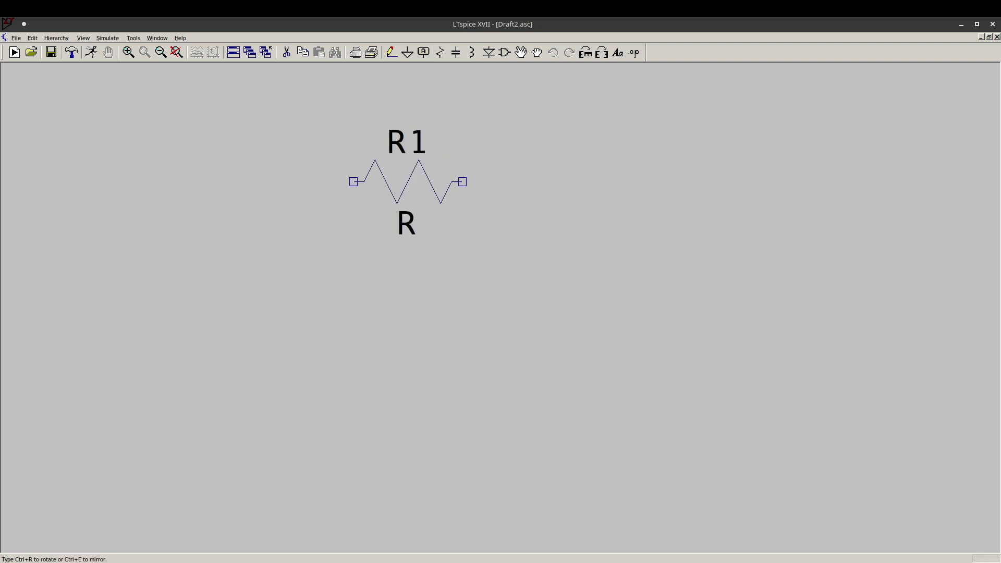
left_click(365, 203)
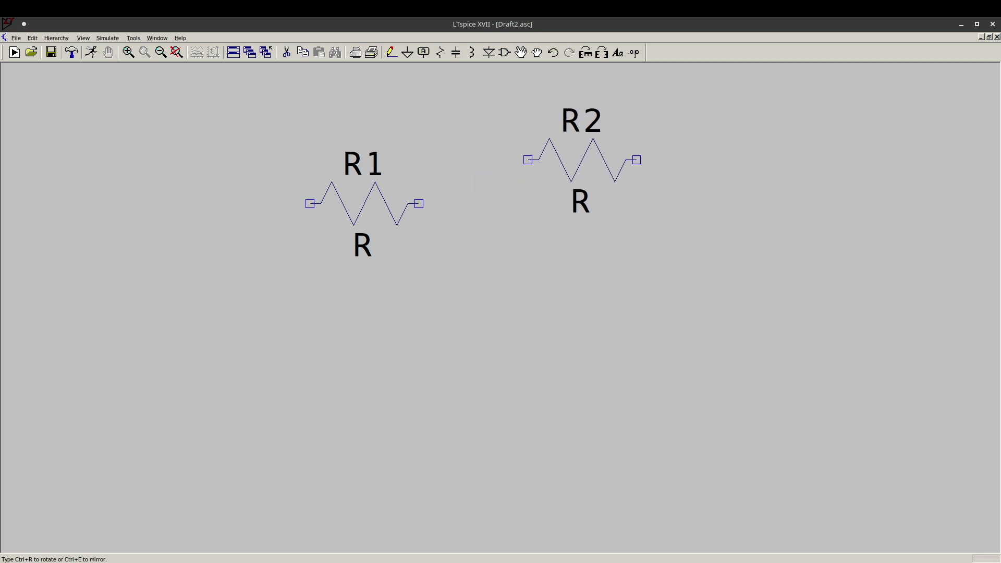
key("Escape")
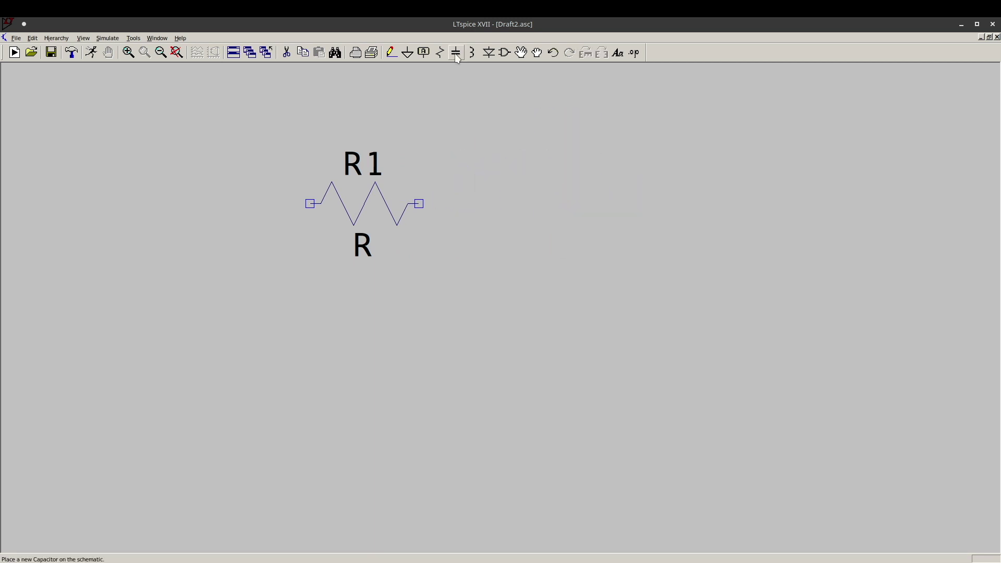
Place capacitor C1 vertically below and to the right of R1.
left_click(455, 52)
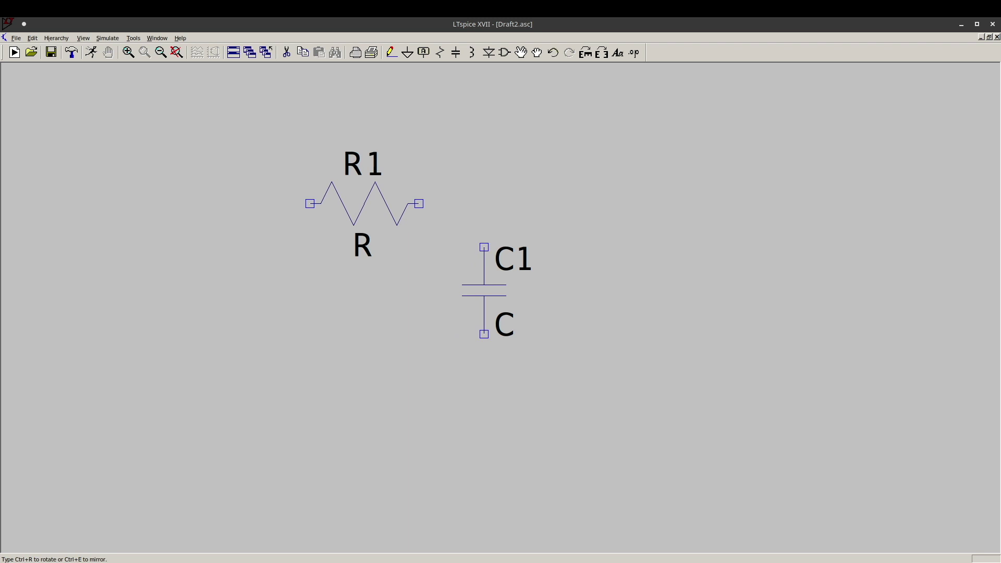
left_click(484, 247)
key("Escape")
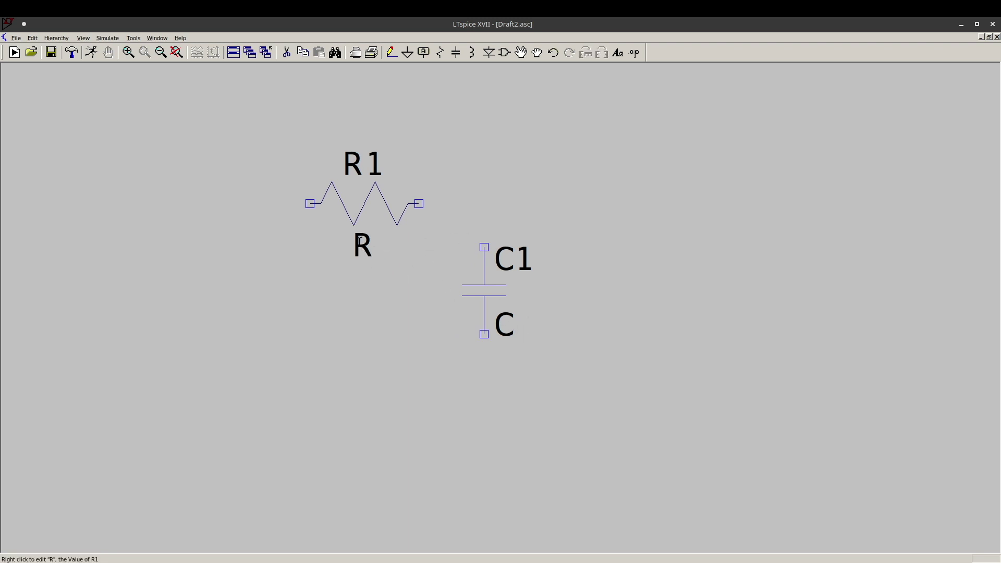
Set R1's resistance to 10K.
right_click(359, 246)
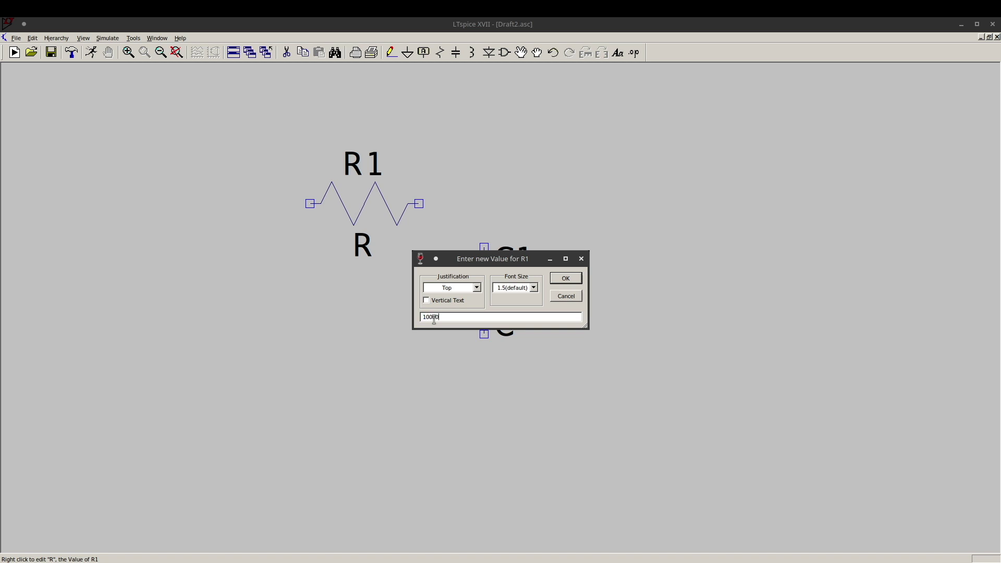
key("BackSpace")
left_click(565, 277)
Set C1's capacitance to 100n.
right_click(502, 328)
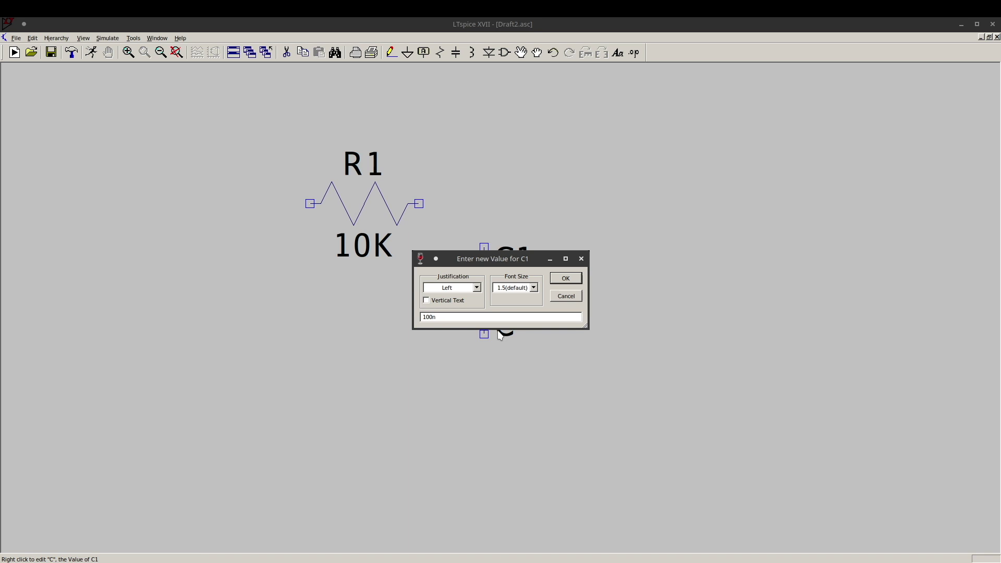
type("n")
key("Return")
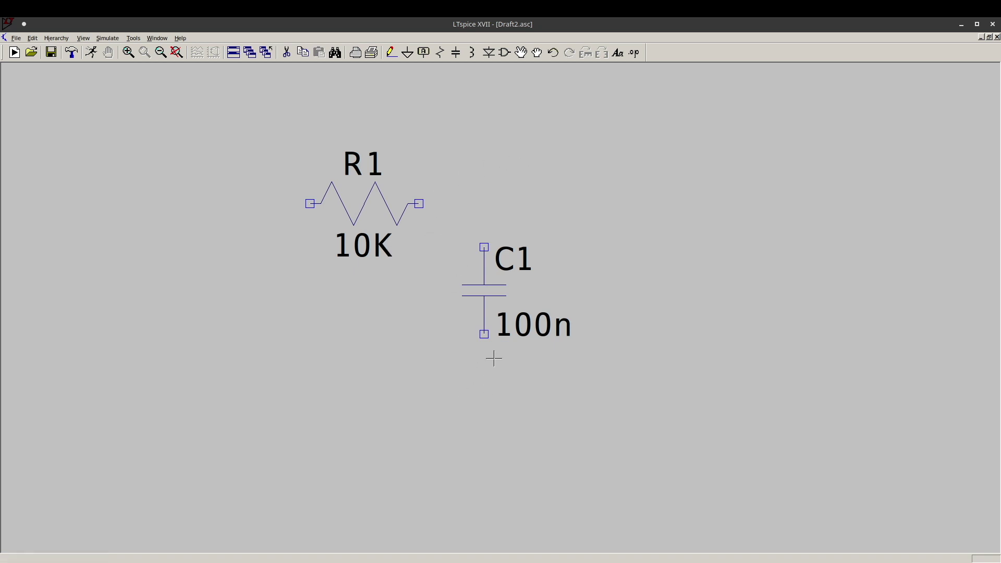
Place a ground symbol directly below C1.
left_click(407, 52)
left_click(484, 380)
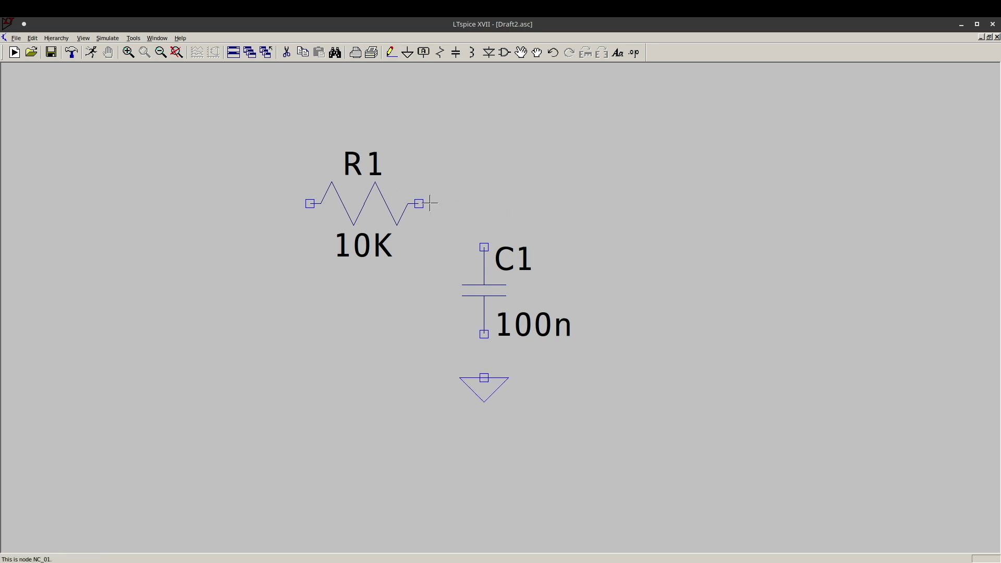
scroll(647, 169, "down", 4)
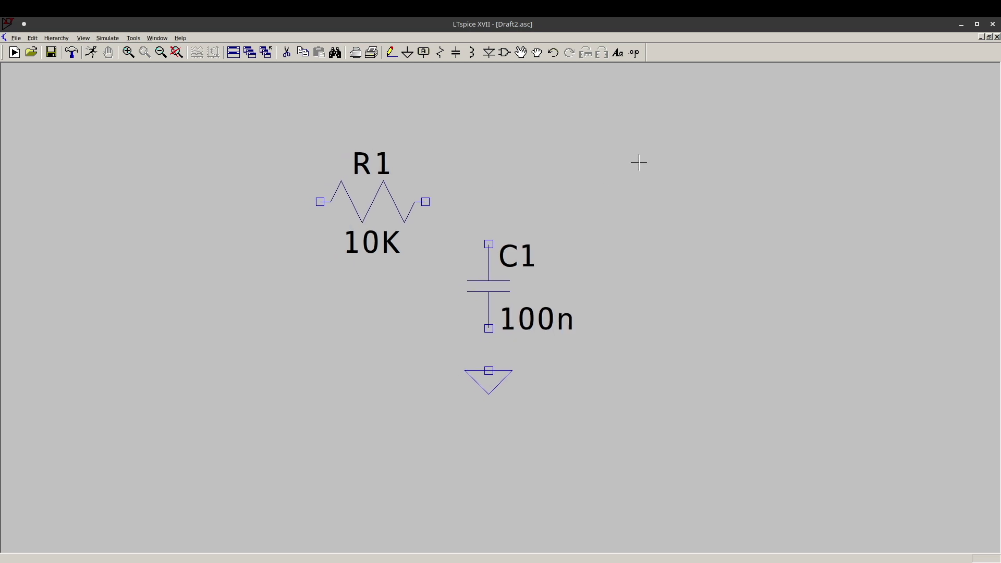
scroll(610, 171, "down", 1)
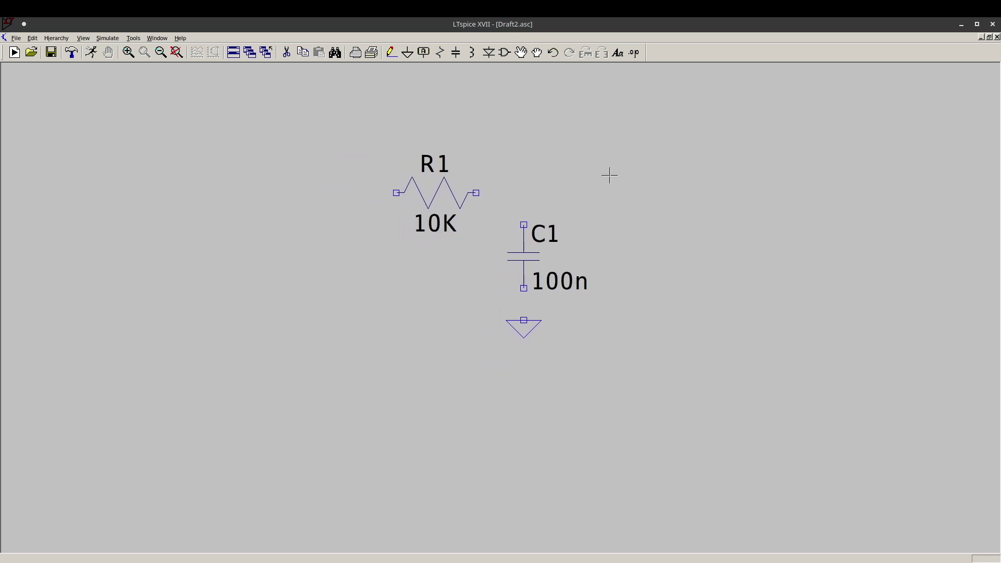
Draw a wire from C1's top pin up and across to R1's right pin.
left_click(391, 56)
right_click(506, 160)
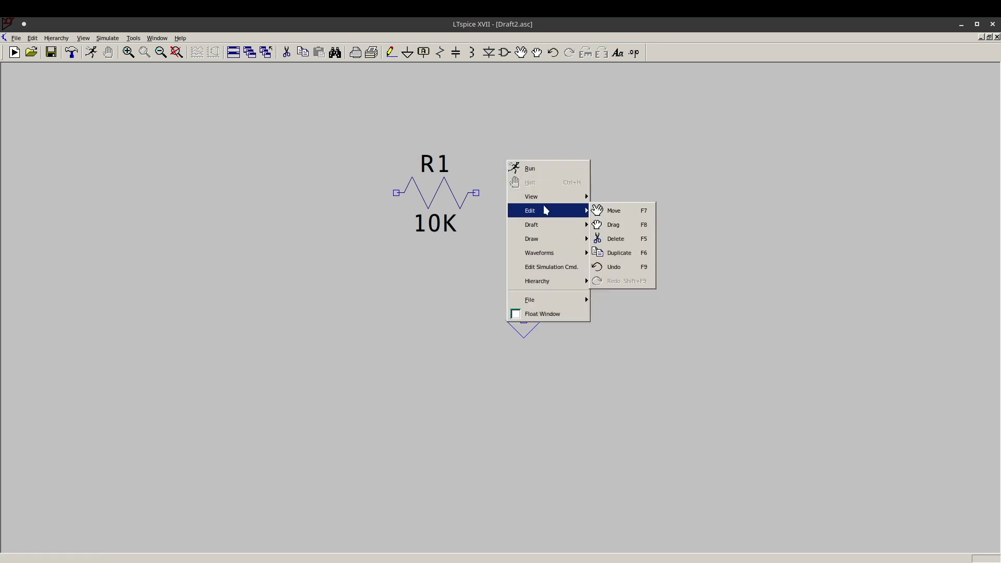
mouse_move(552, 227)
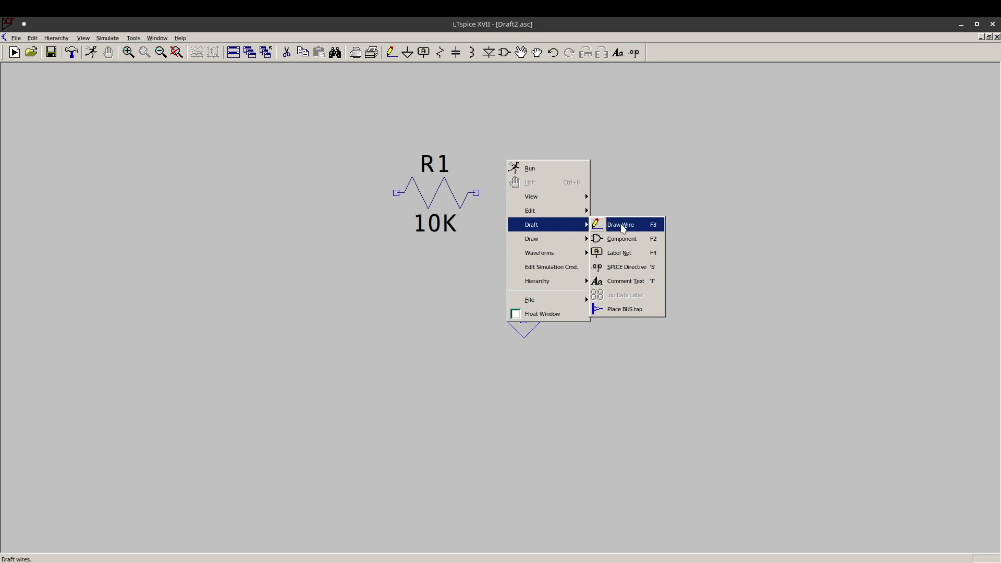
left_click(623, 229)
left_click(522, 224)
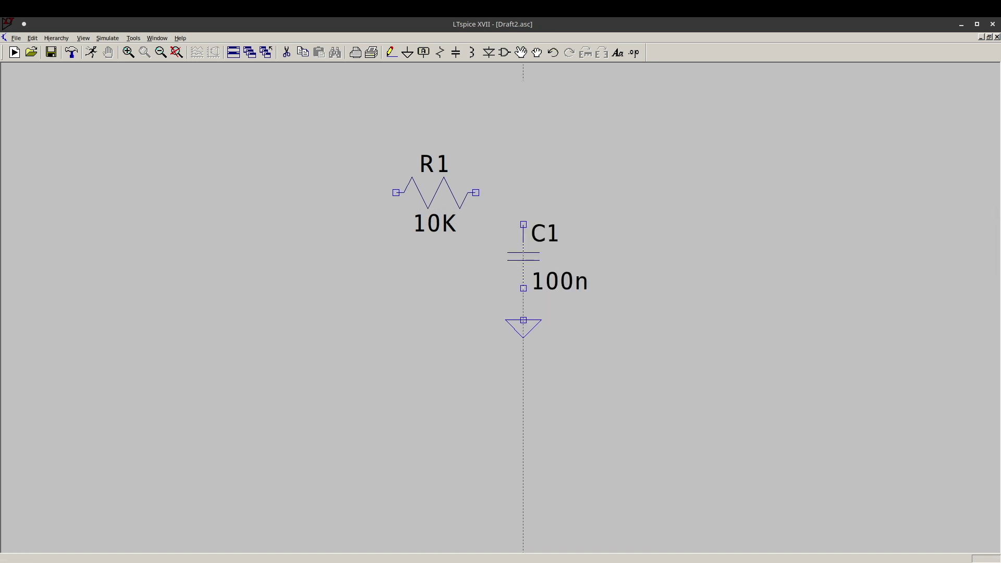
left_click(523, 193)
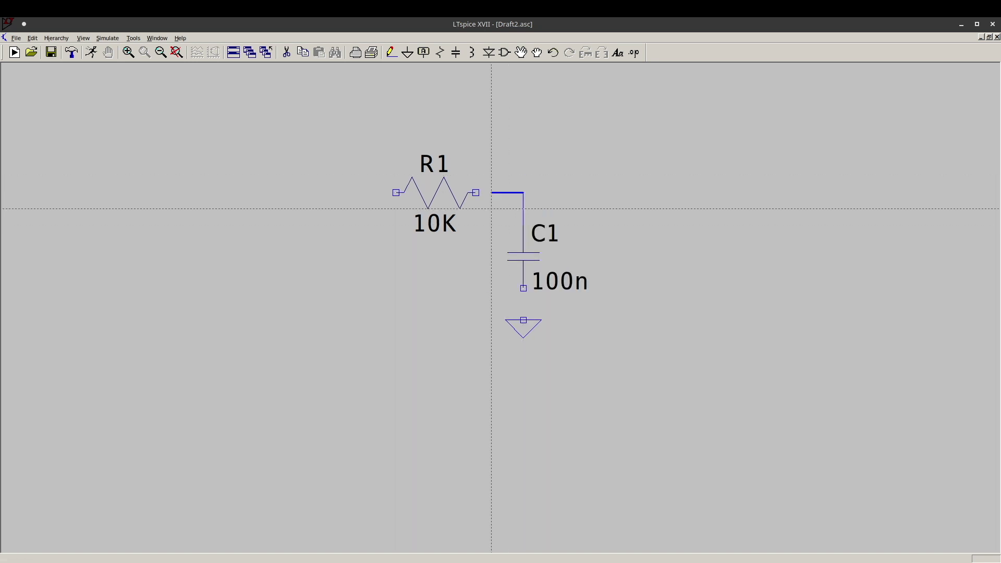
left_click(475, 192)
key("Escape")
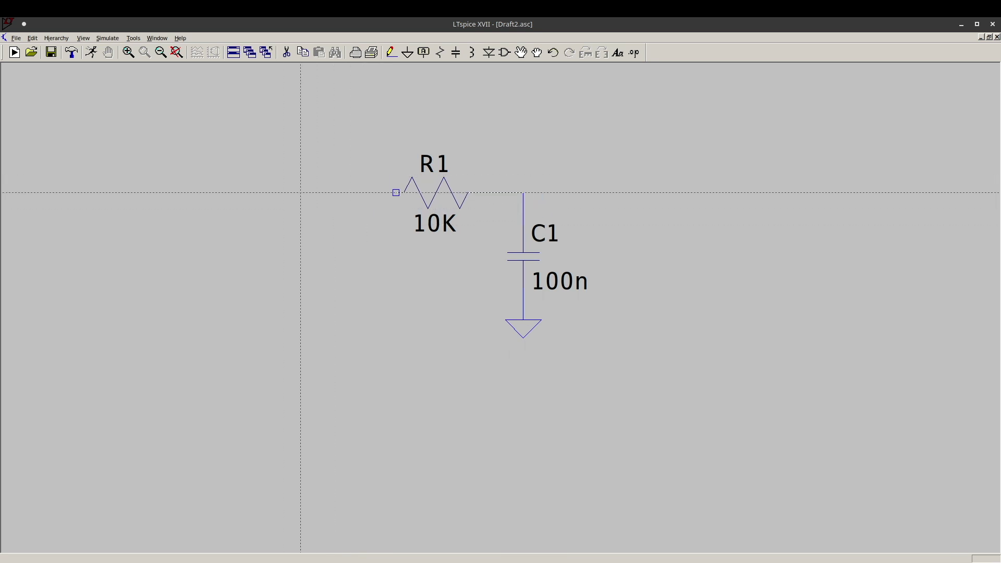
Place a voltage source V1 to the left of R1.
left_click(504, 52)
scroll(425, 319, "down", 3)
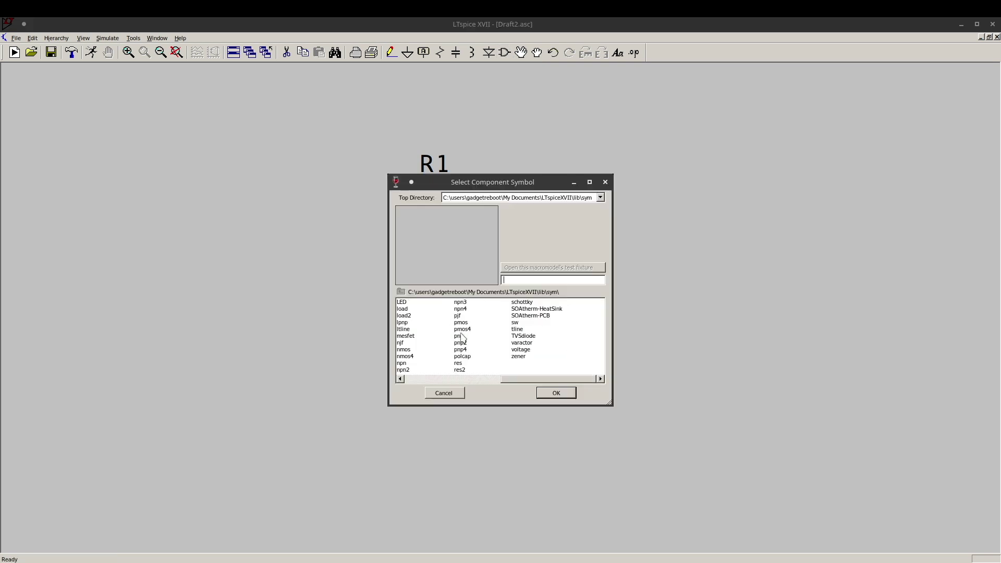
left_click(528, 349)
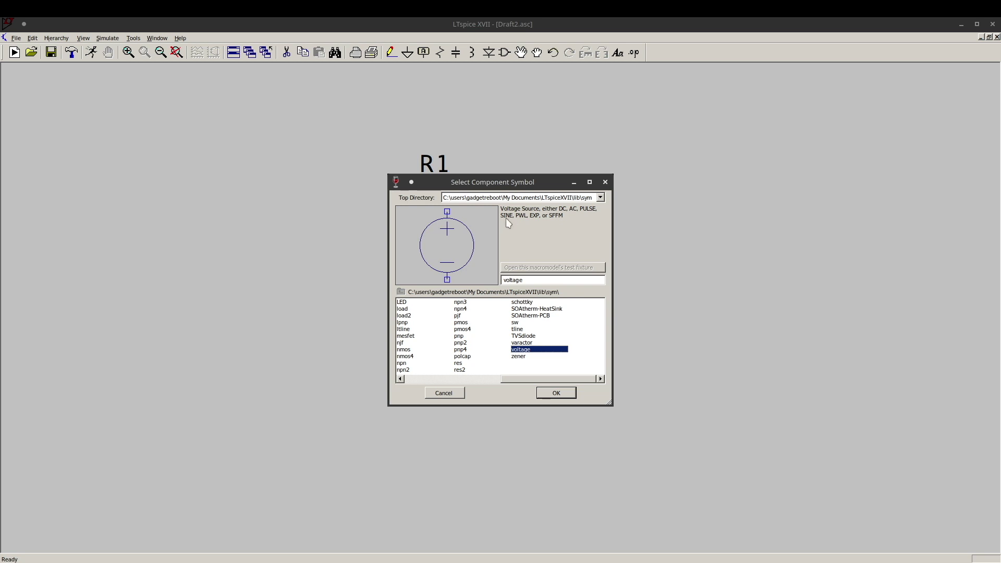
left_click(547, 394)
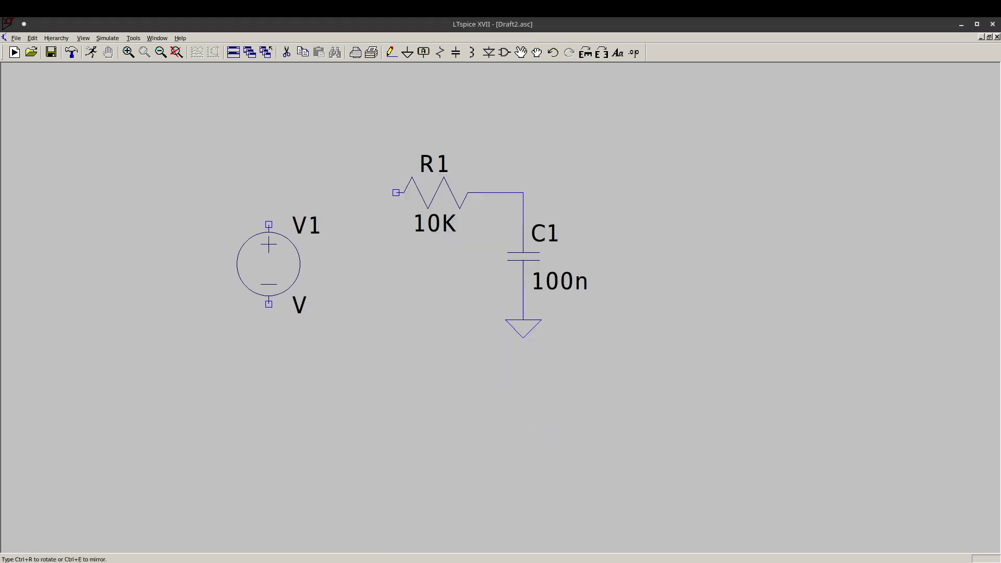
left_click(237, 225)
key("Escape")
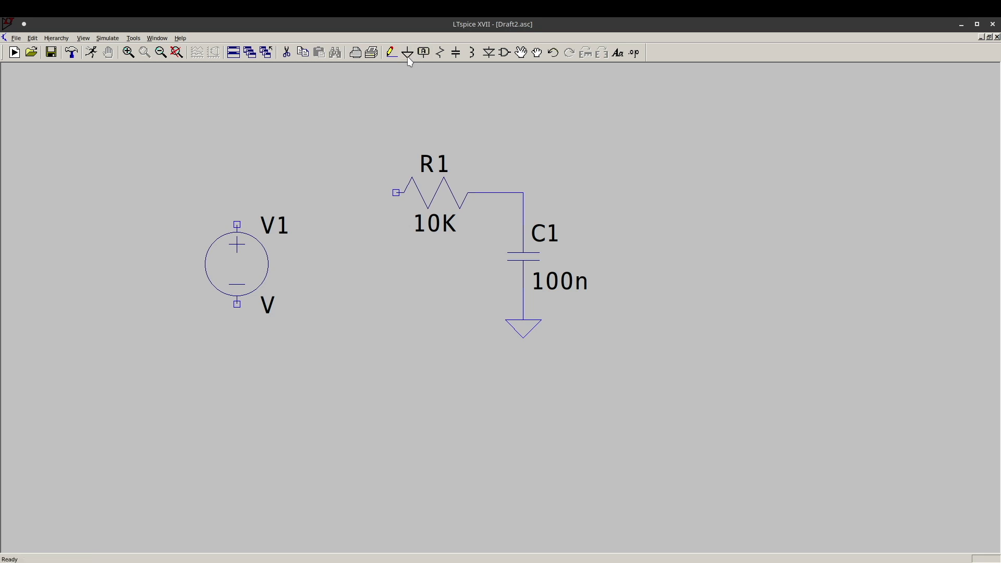
Ground V1's lower terminal and wire V1 to R1.
left_click(408, 57)
left_click(237, 337)
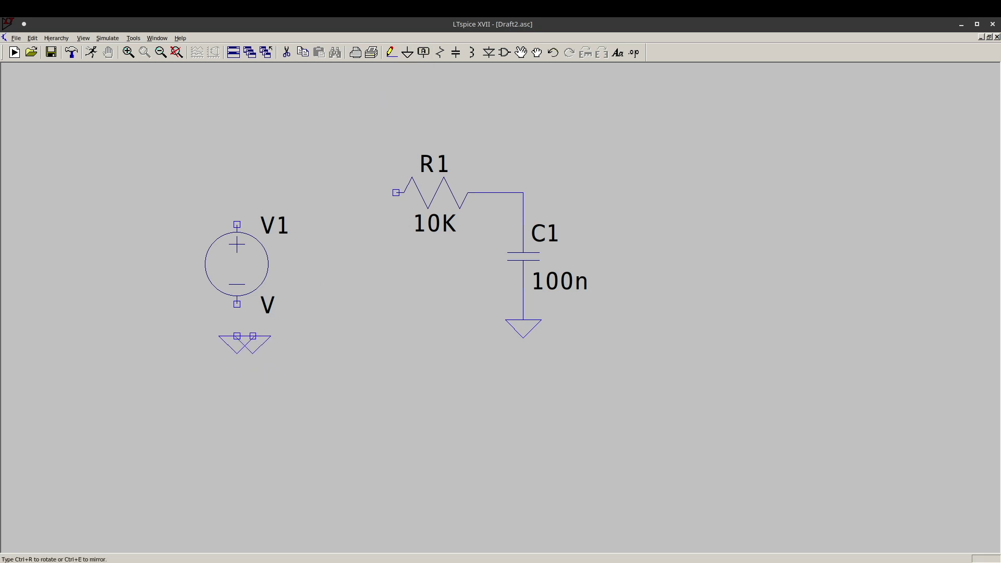
key("Escape")
right_click(324, 320)
mouse_move(346, 380)
left_click(428, 380)
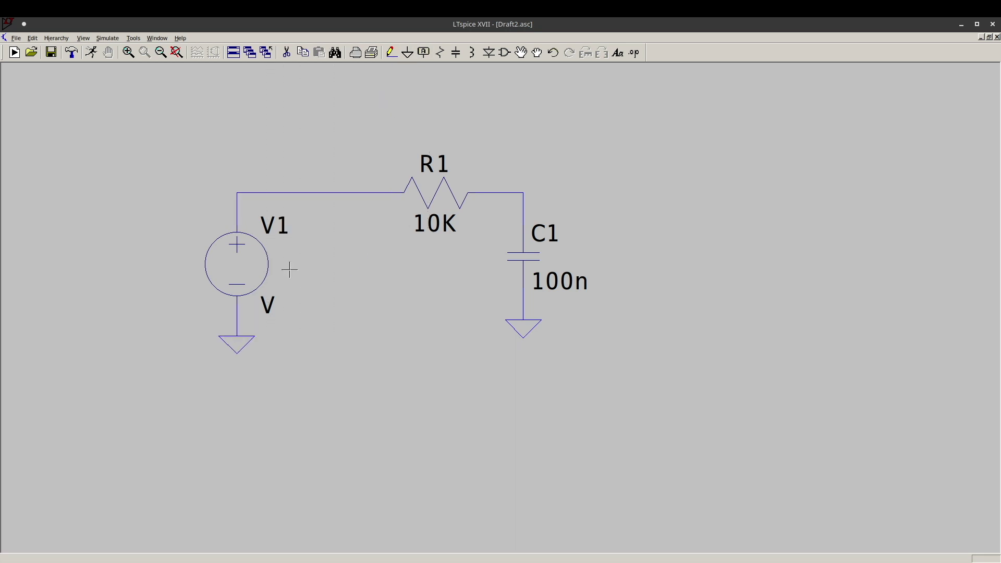
right_click(248, 262)
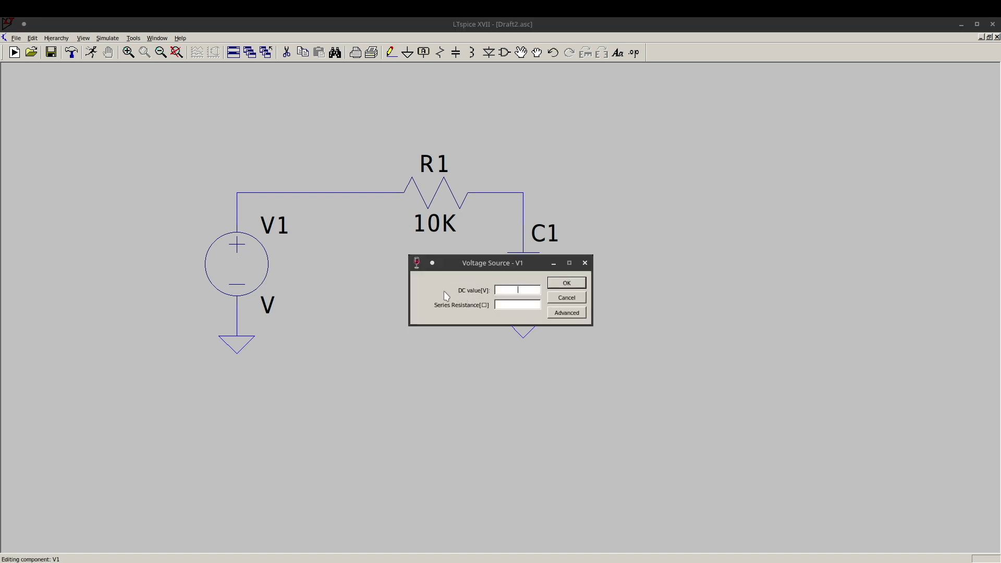
Make V1 a SINE source with 0 V offset, 2.5 V amplitude and 1K frequency.
left_click(505, 307)
left_click(566, 312)
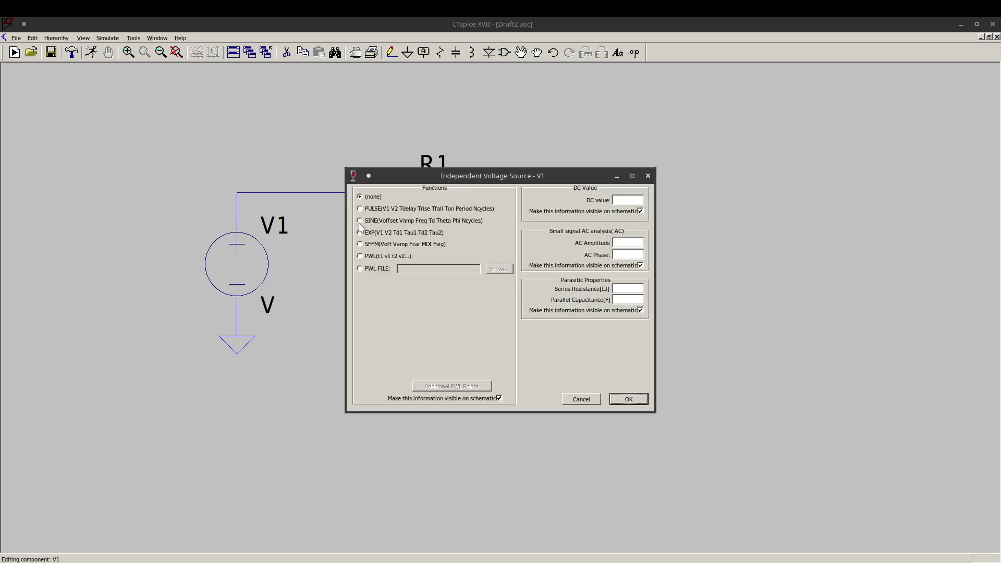
left_click(376, 224)
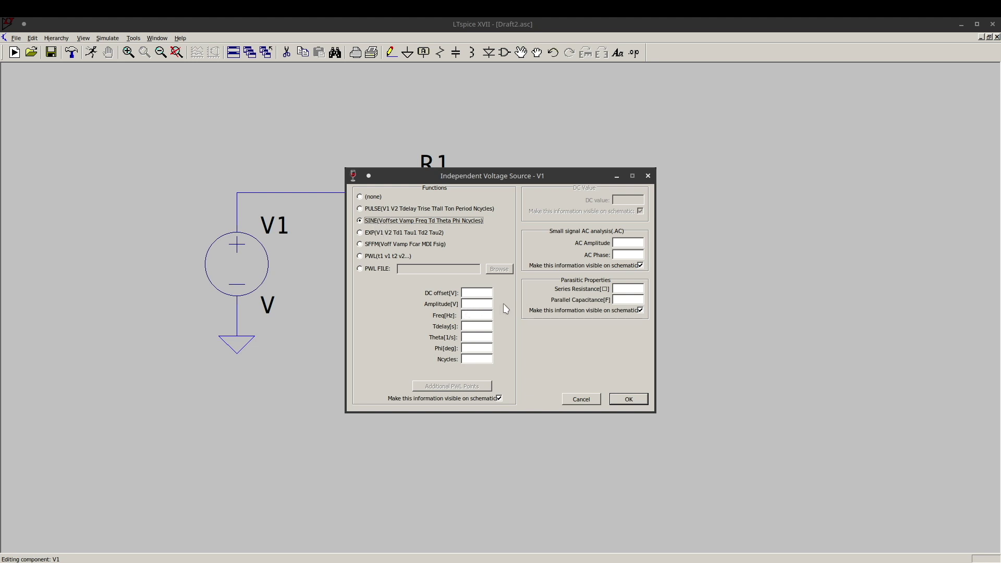
left_click(478, 302)
key("Return")
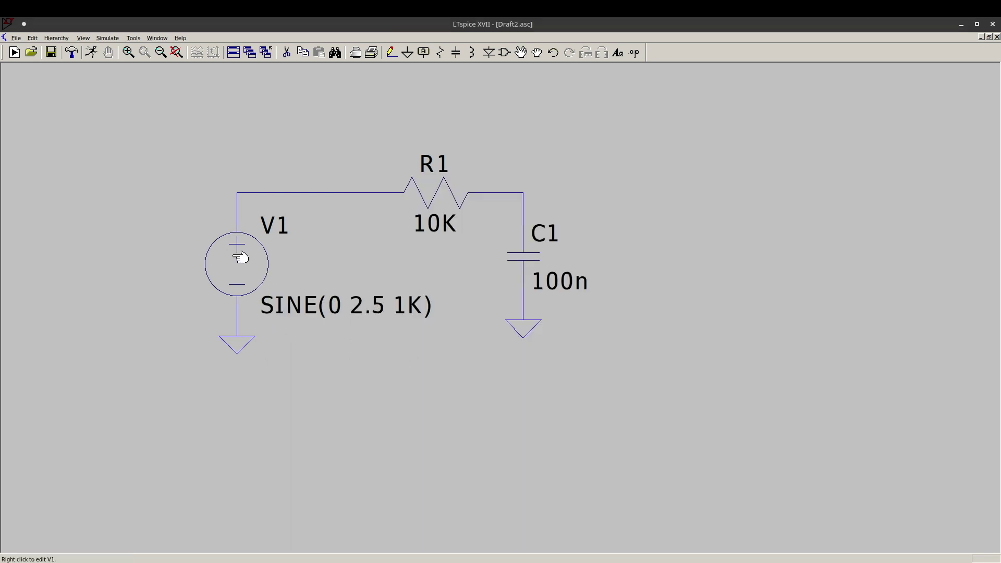
Reopen V1's value text to check it, closing without changes.
right_click(303, 305)
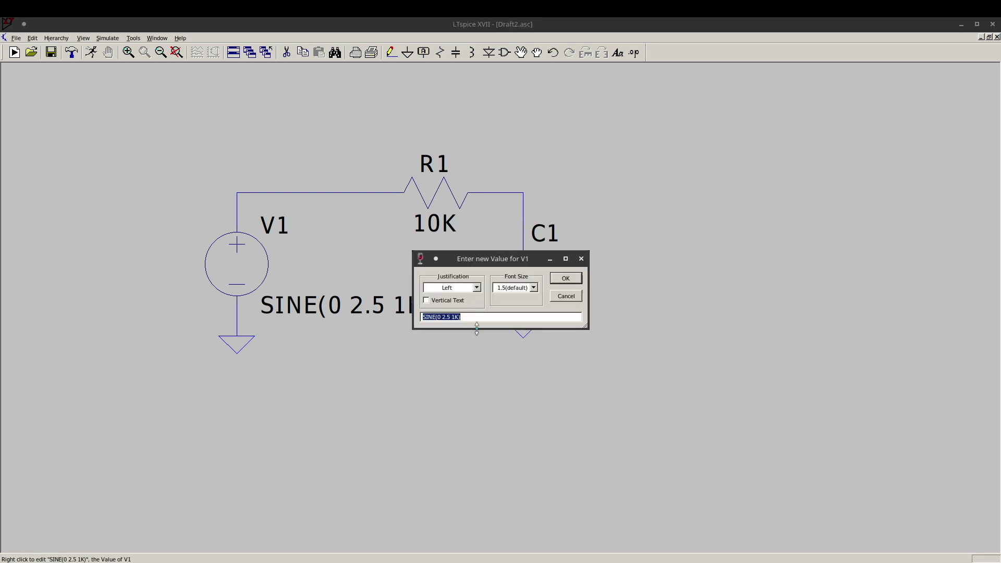
left_click(439, 316)
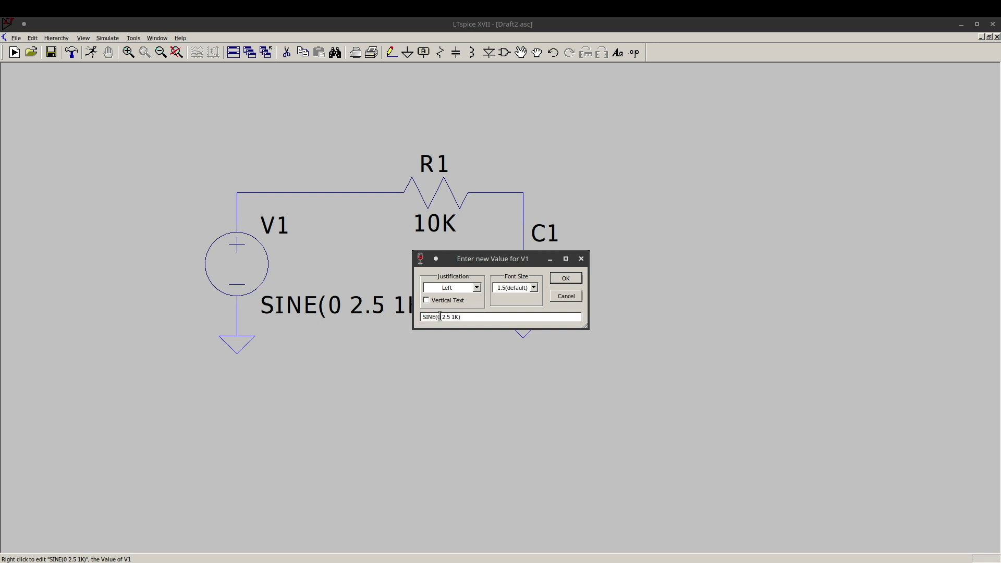
left_click(567, 298)
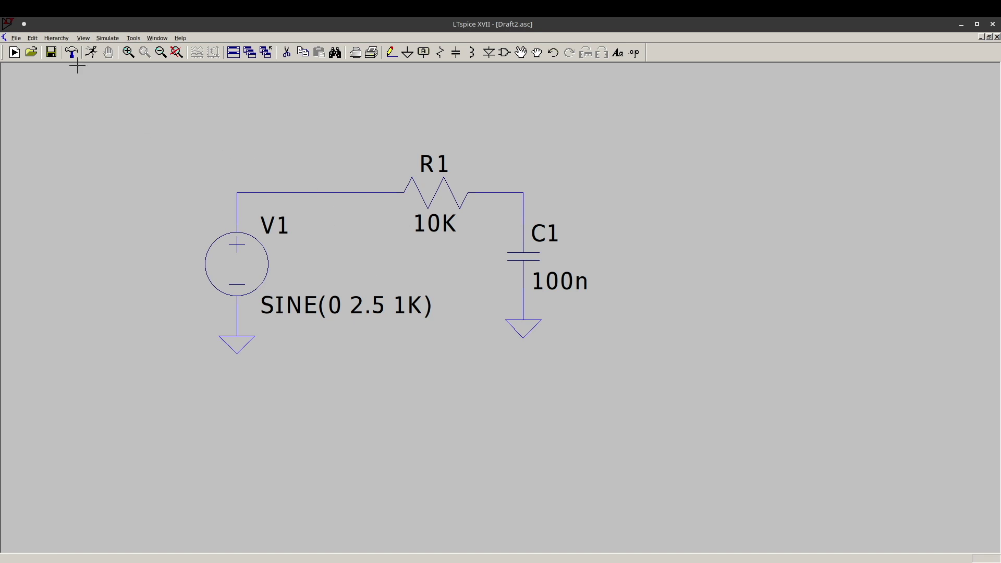
Set up a 30m transient analysis and place the .tran 30m directive below V1.
left_click(92, 54)
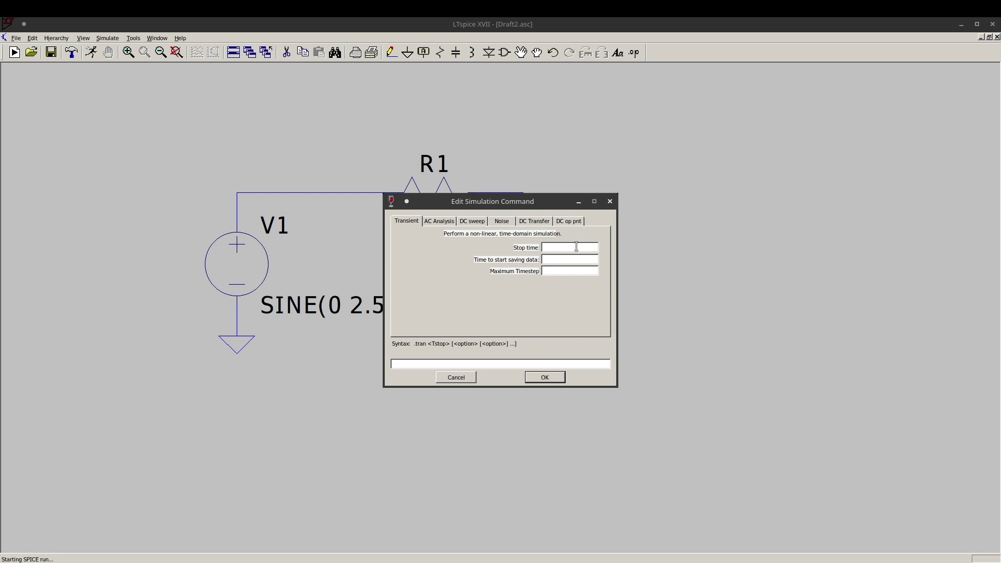
type("30m")
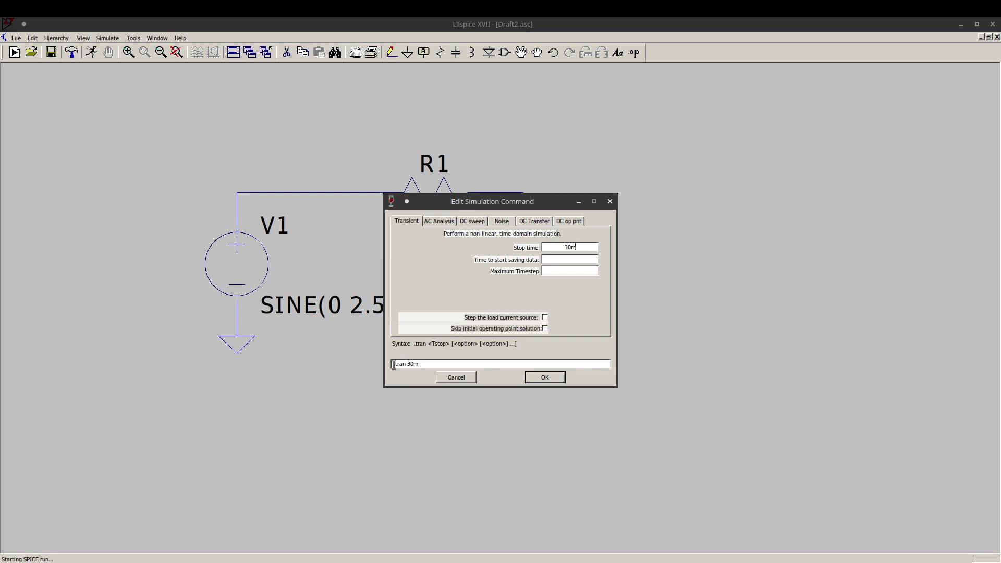
left_click(554, 377)
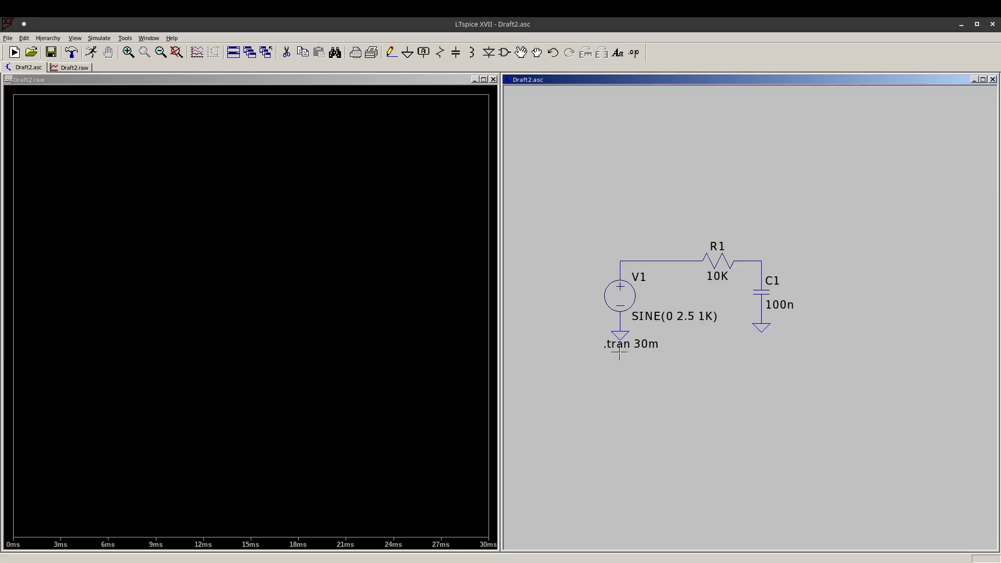
left_click(619, 353)
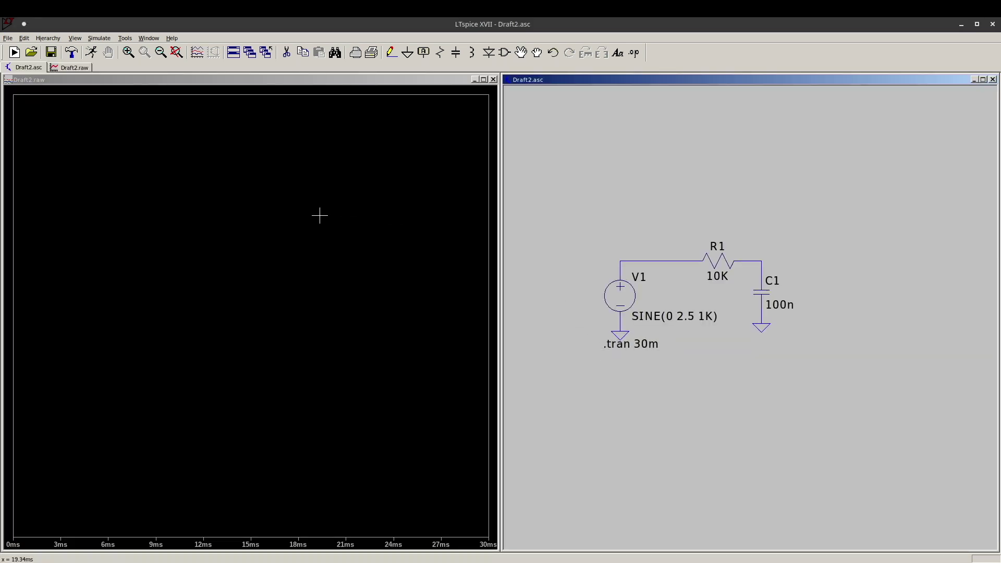
Probe the R1–C1 wire to plot V(n002) over the 30 ms run.
left_click(751, 260)
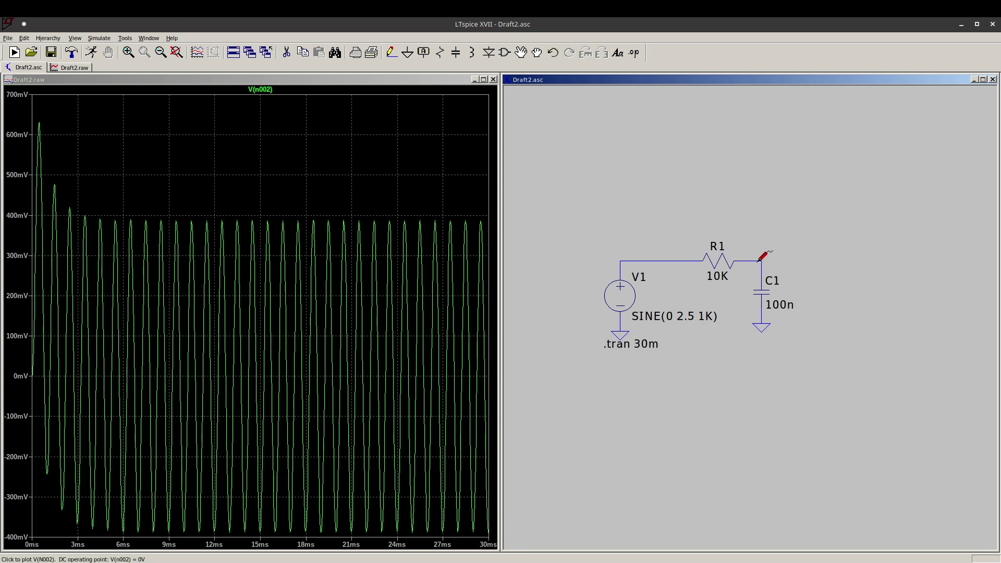
right_click(755, 178)
mouse_move(799, 246)
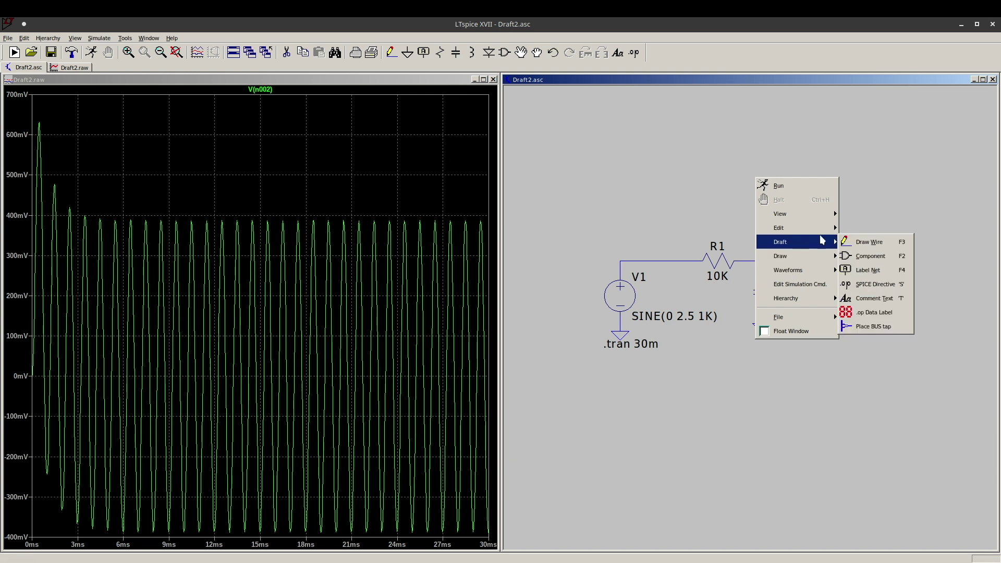
Place a net label named Out above capacitor C1.
left_click(867, 270)
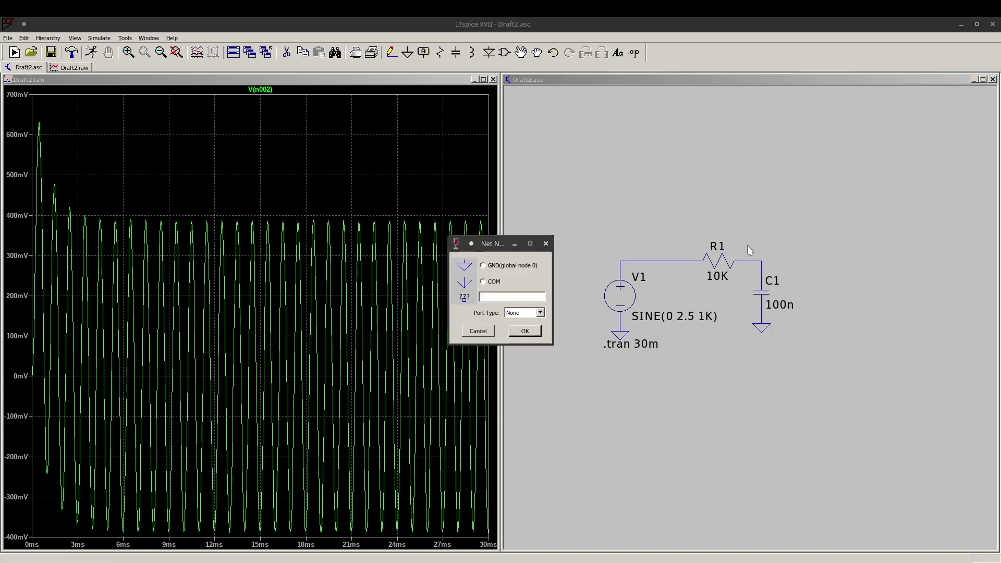
type("Out")
key("Return")
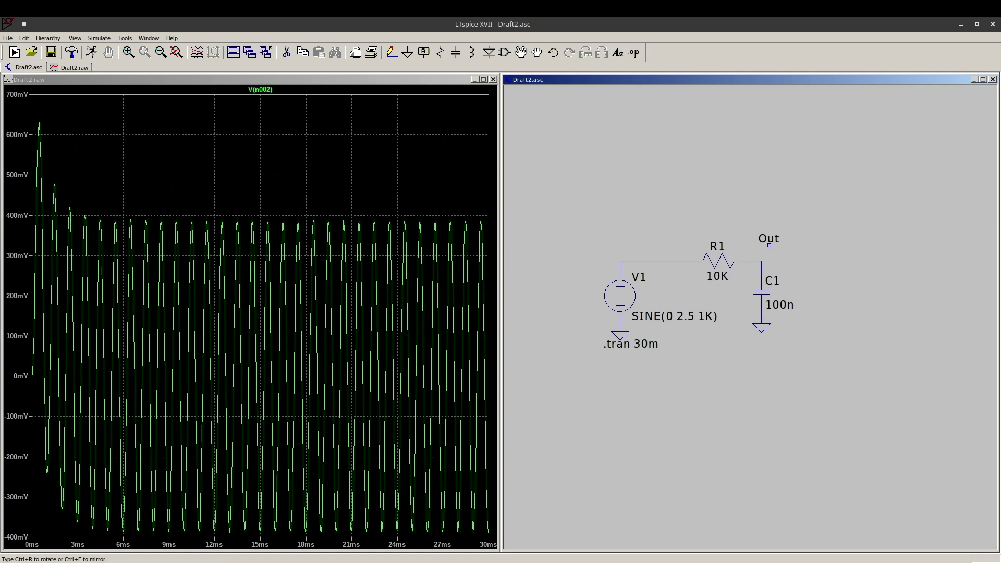
left_click(761, 261)
Label V1's wire In and delete the old V(n002) trace from the plot.
left_click(619, 261)
right_click(619, 213)
right_click(617, 254)
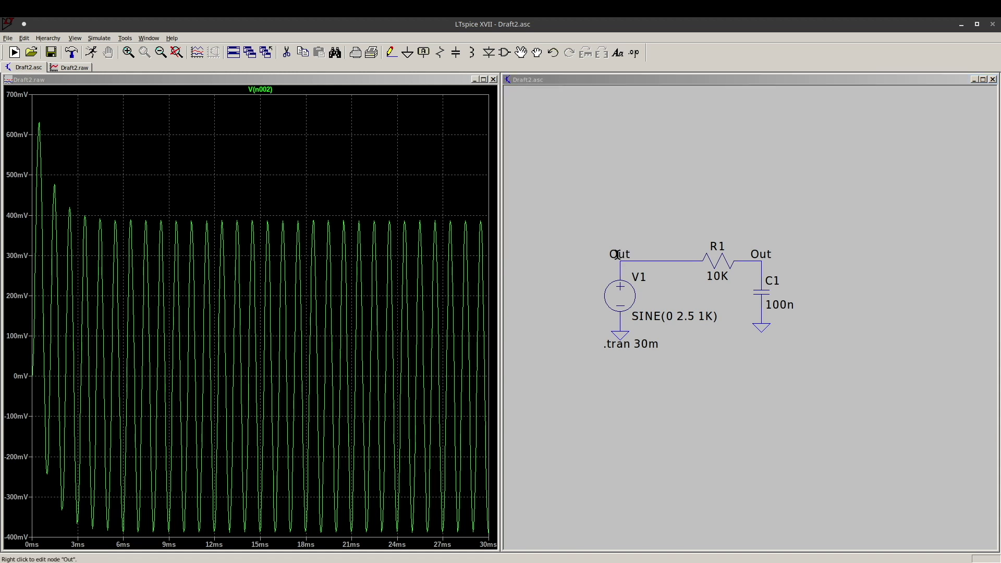
type("In")
key("Return")
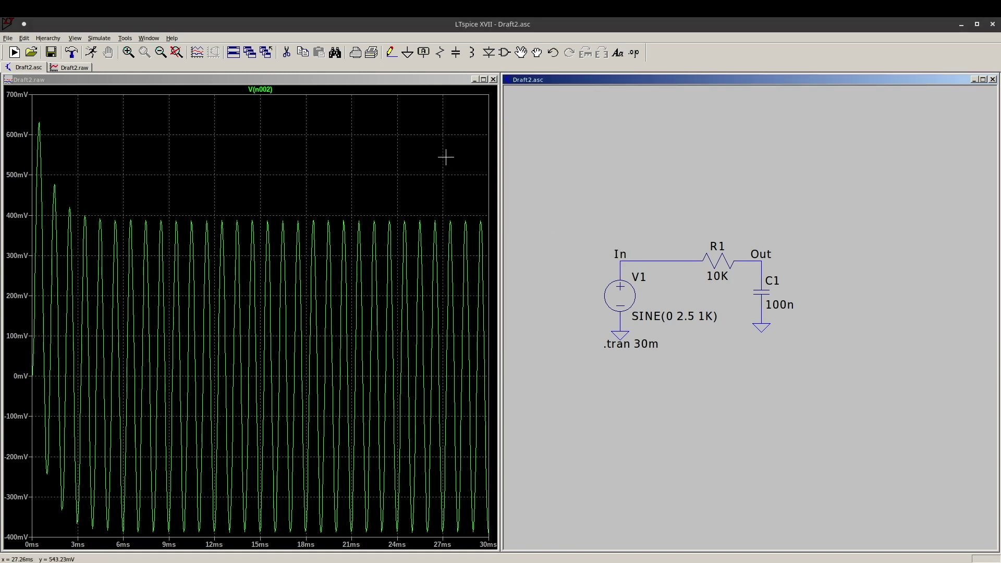
key("Delete")
left_click(234, 88)
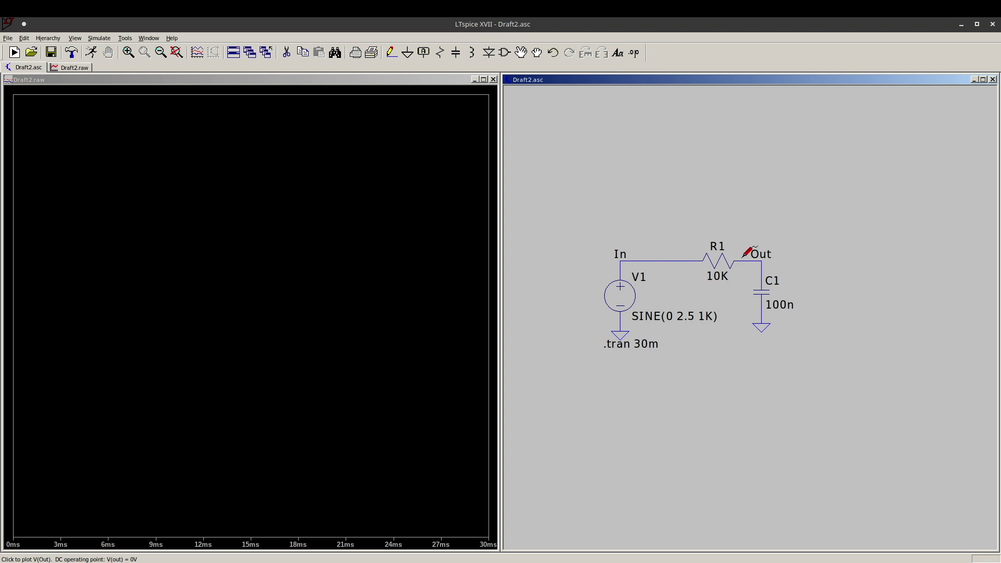
Probe the Out and In wires to plot V(out) alongside V(in).
left_click(749, 259)
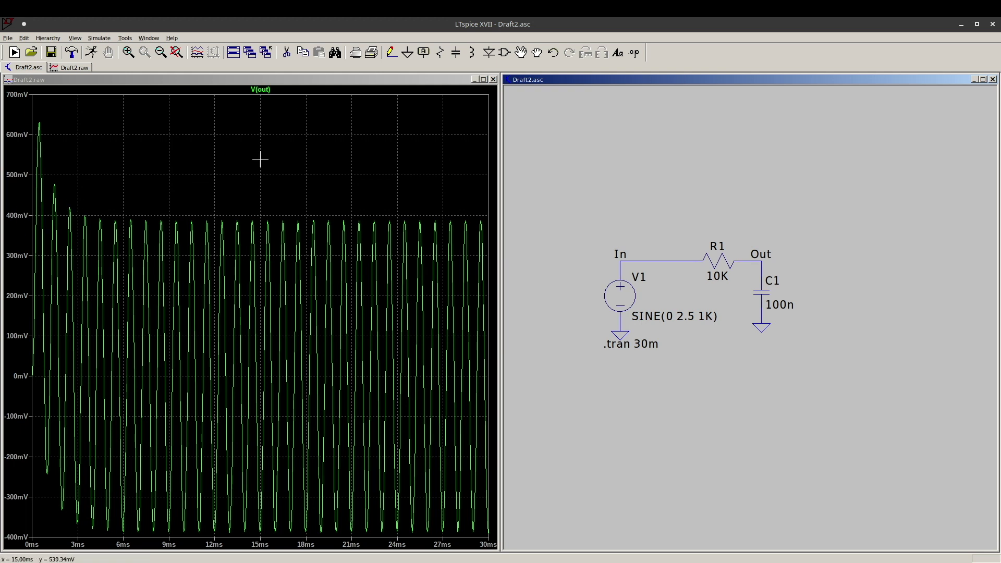
left_click(670, 259)
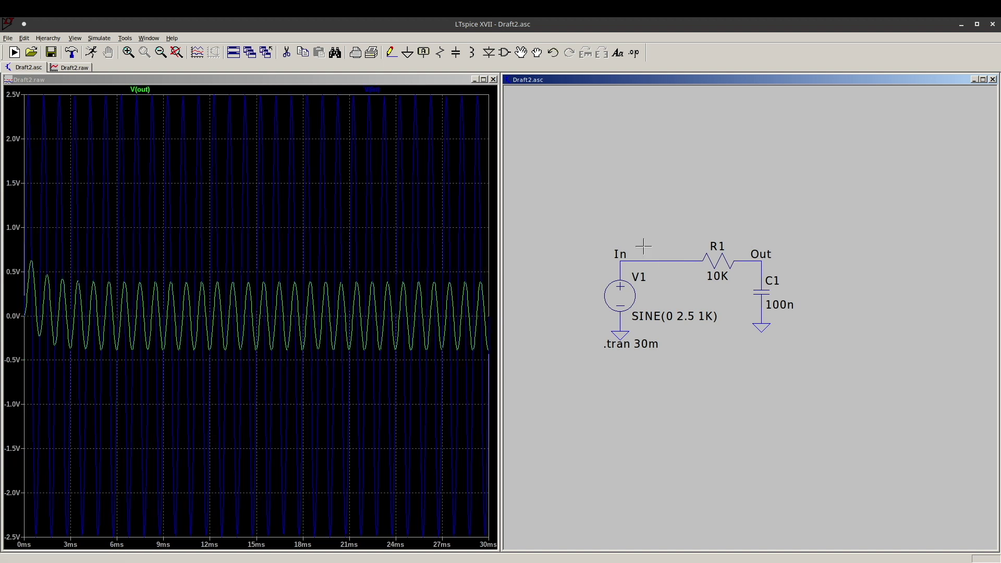
right_click(383, 89)
Make the V(in) trace teal and zoom in on cycles around 17–24 ms.
left_click(468, 272)
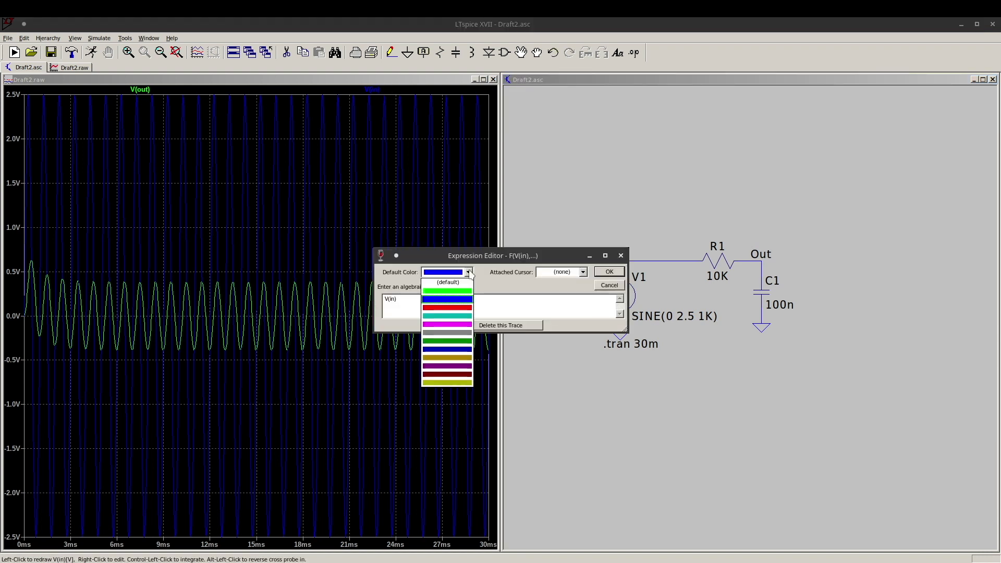
left_click(467, 317)
key("Return")
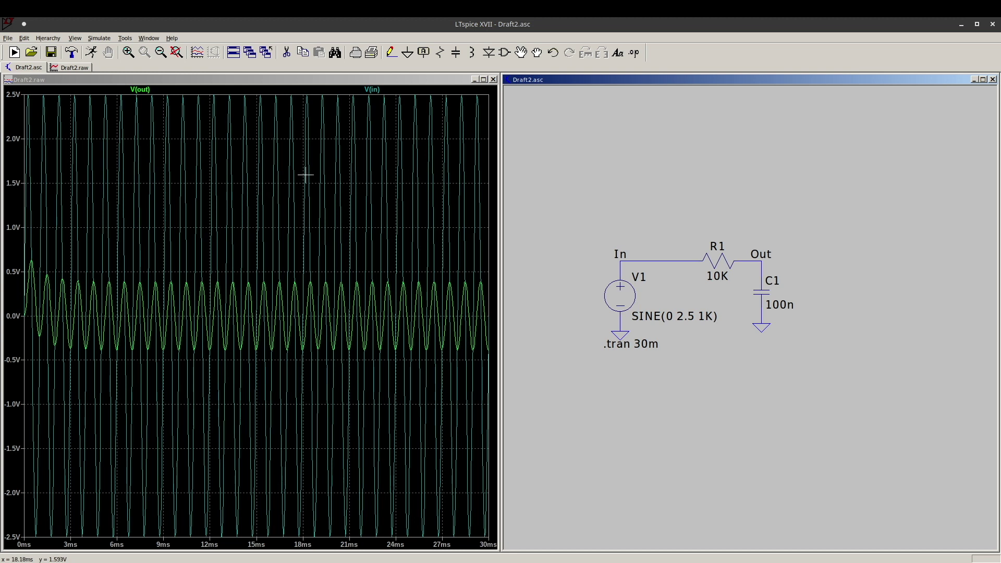
left_click_drag(300, 88, 387, 548)
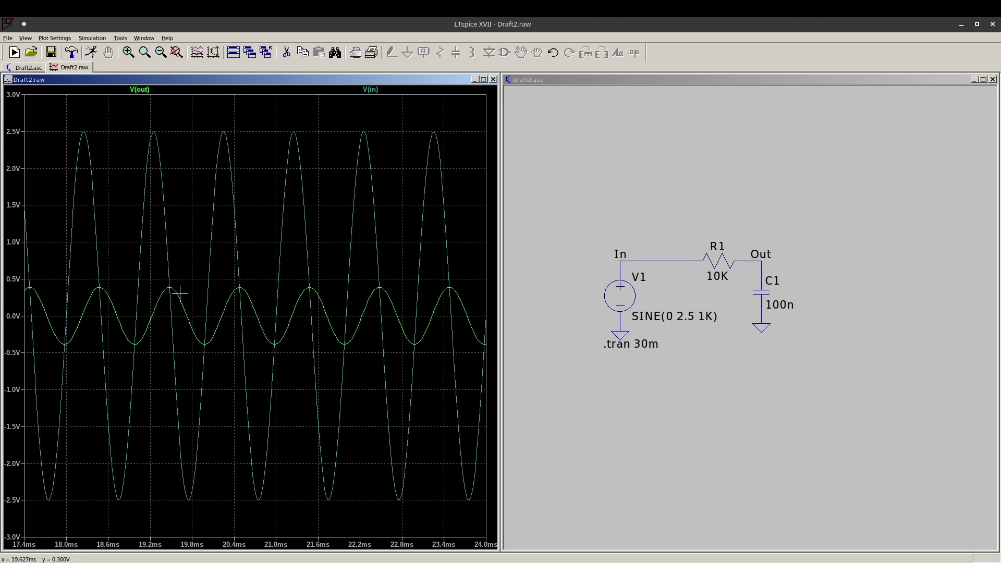
Change V1's SINE frequency from 1K to 100 Hz and re-run the simulation.
right_click(701, 316)
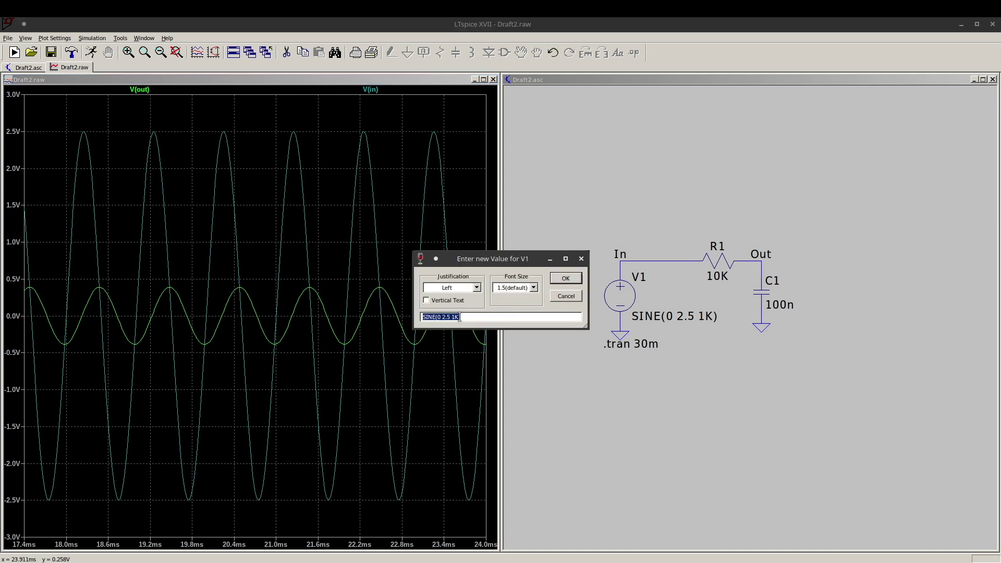
left_click(459, 317)
key("Return")
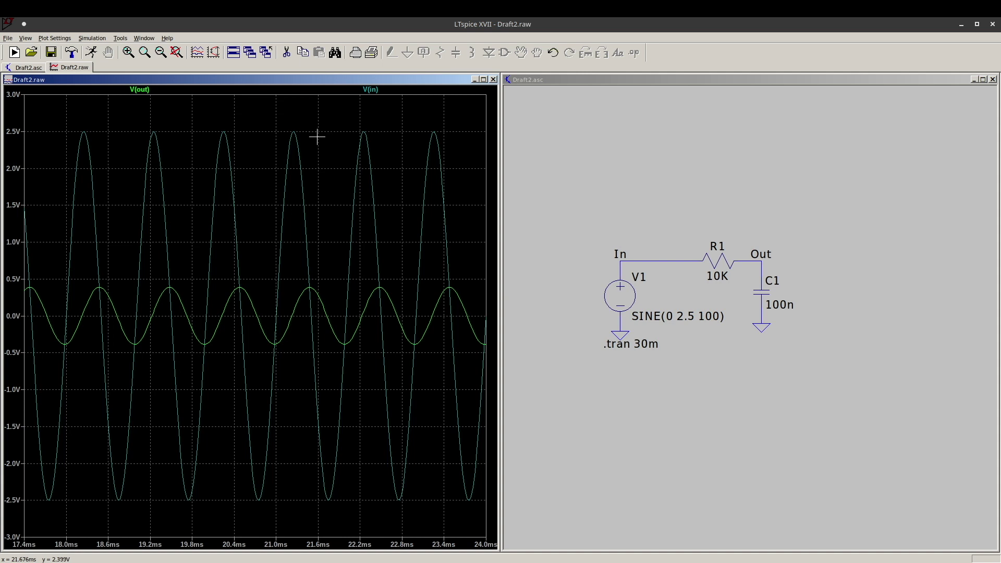
left_click(93, 52)
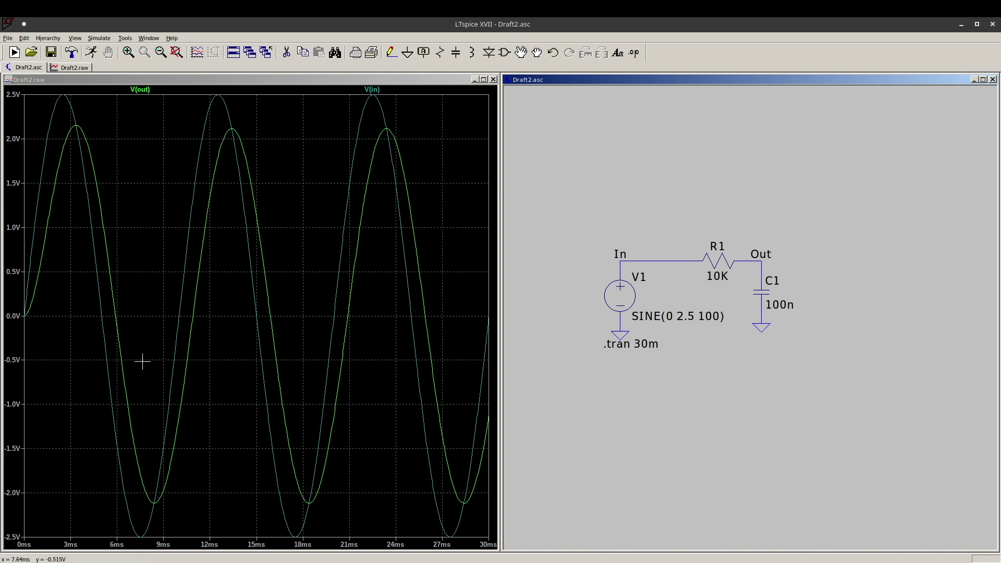
right_click(644, 343)
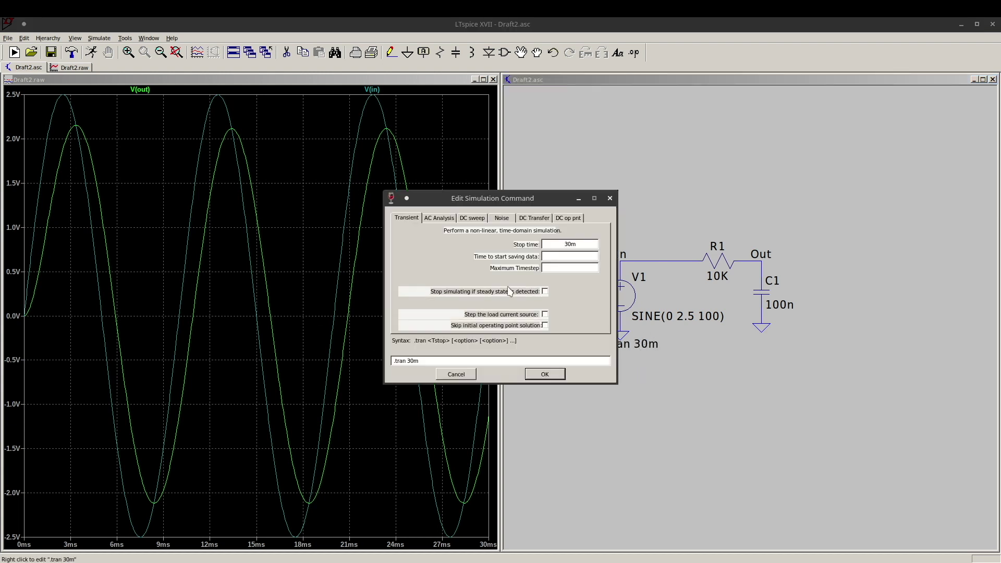
key("Right")
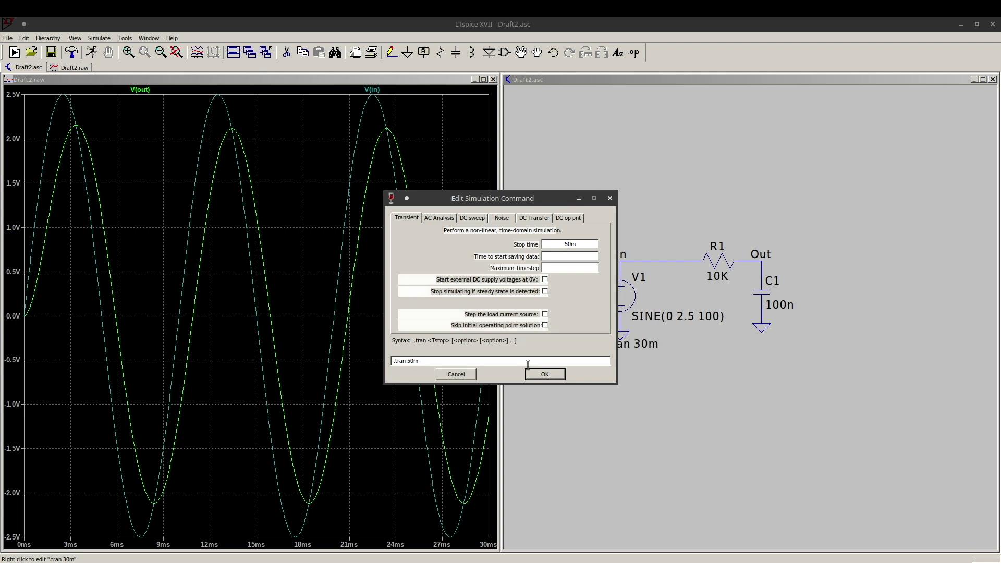
left_click(545, 375)
left_click(91, 53)
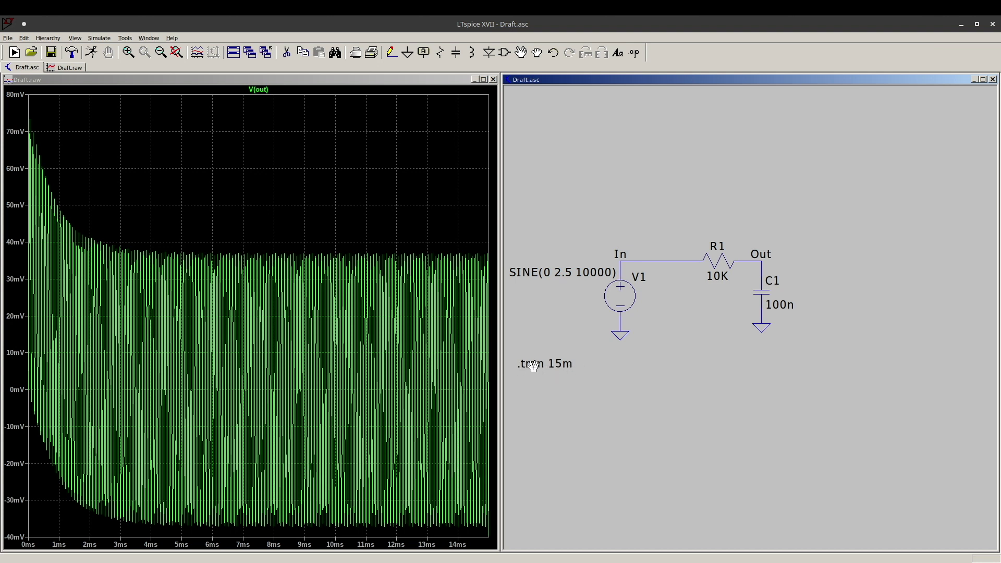
right_click(532, 364)
Replace the .tran 15m directive with an AC sweep: .ac dec 100 1 20K.
left_click(703, 357)
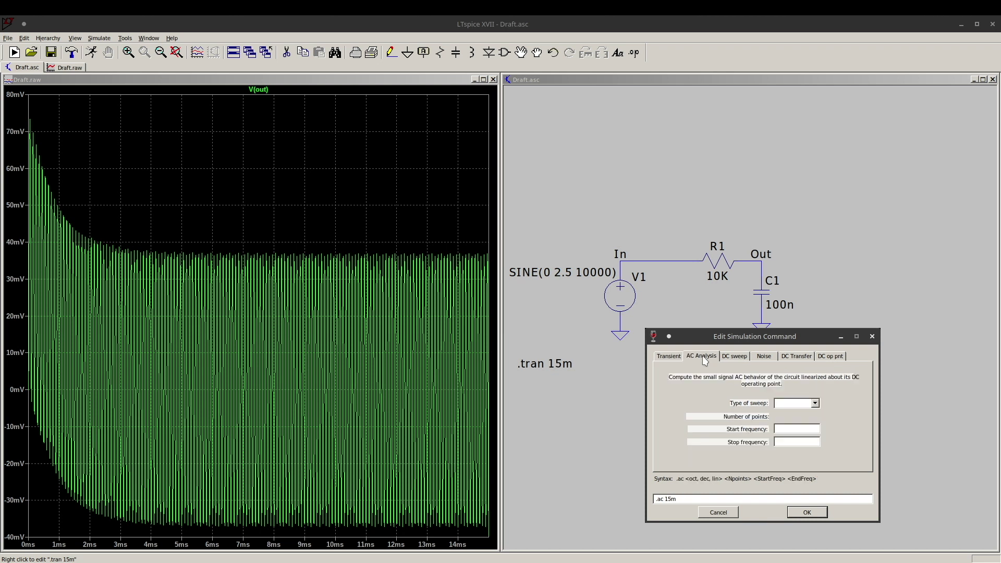
left_click(815, 403)
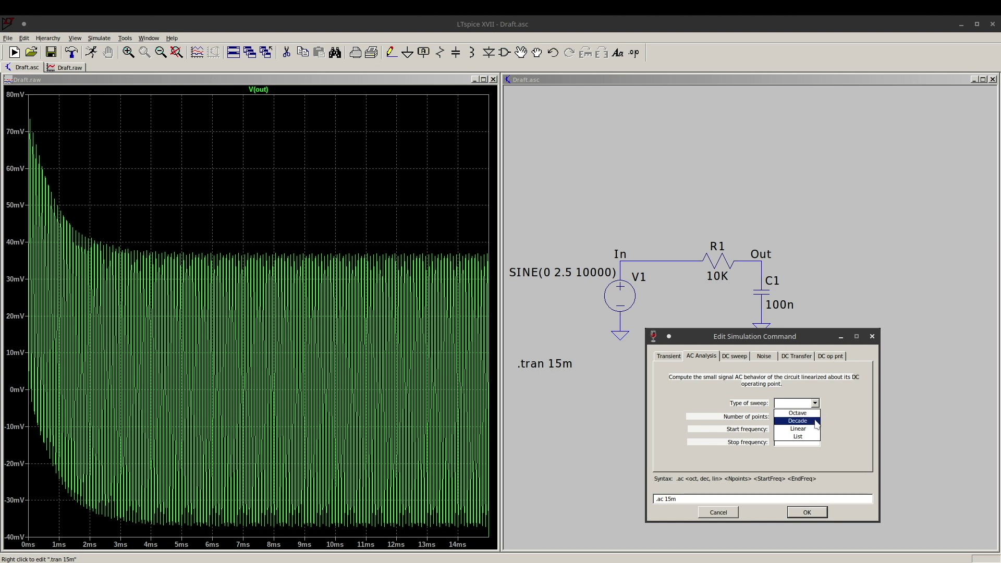
left_click(815, 422)
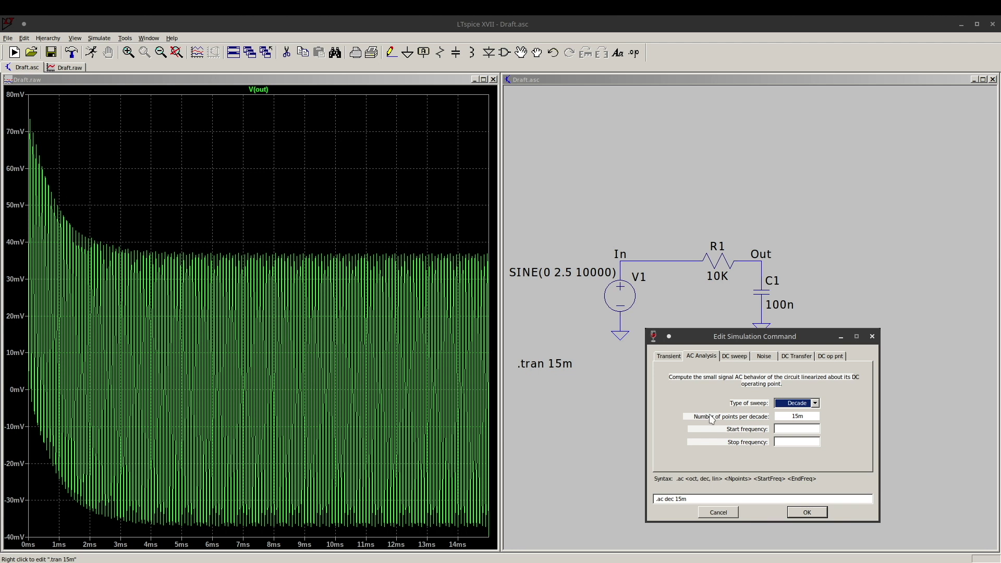
left_click_drag(803, 416, 788, 416)
type("100")
left_click(807, 512)
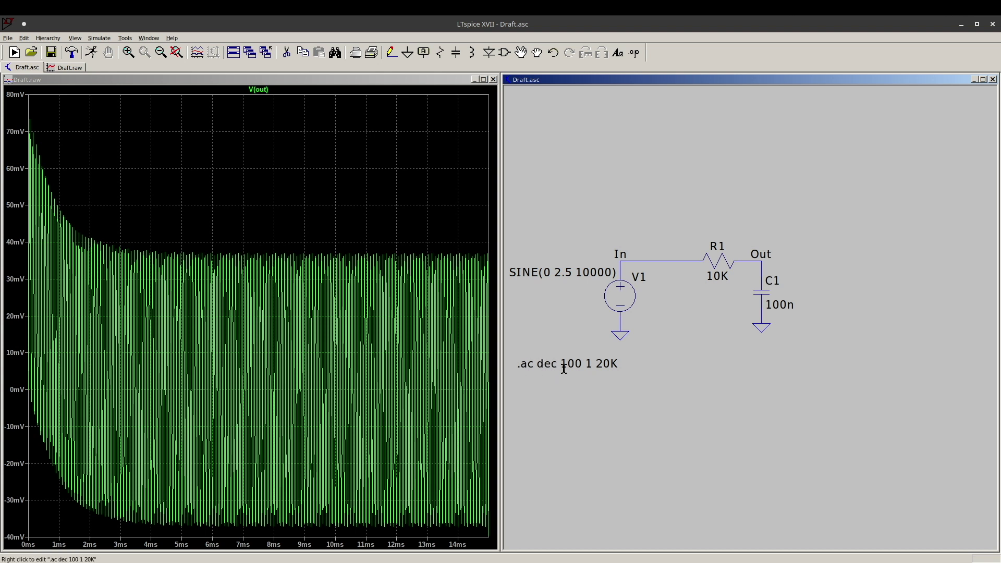
right_click(636, 292)
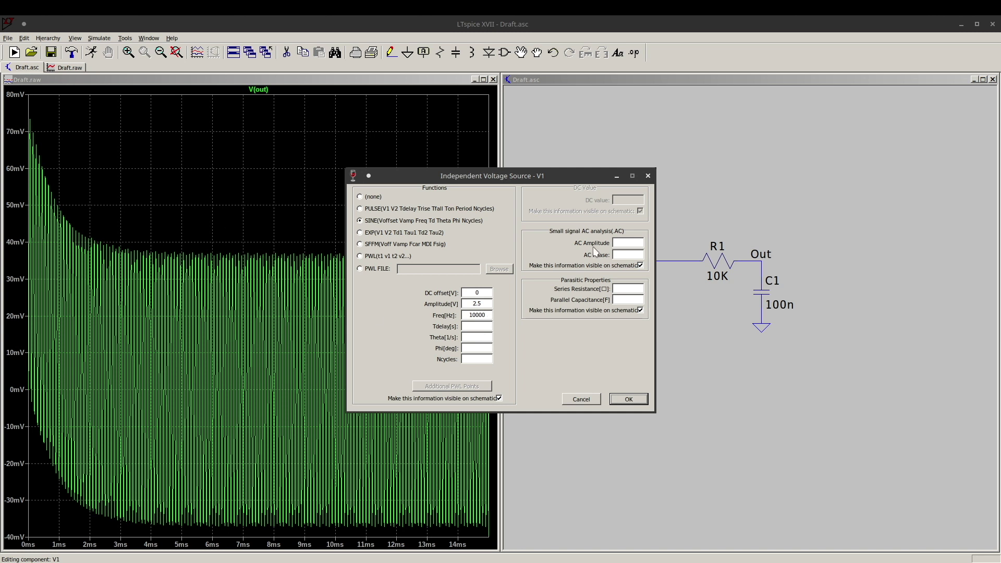
left_click(631, 243)
type("1")
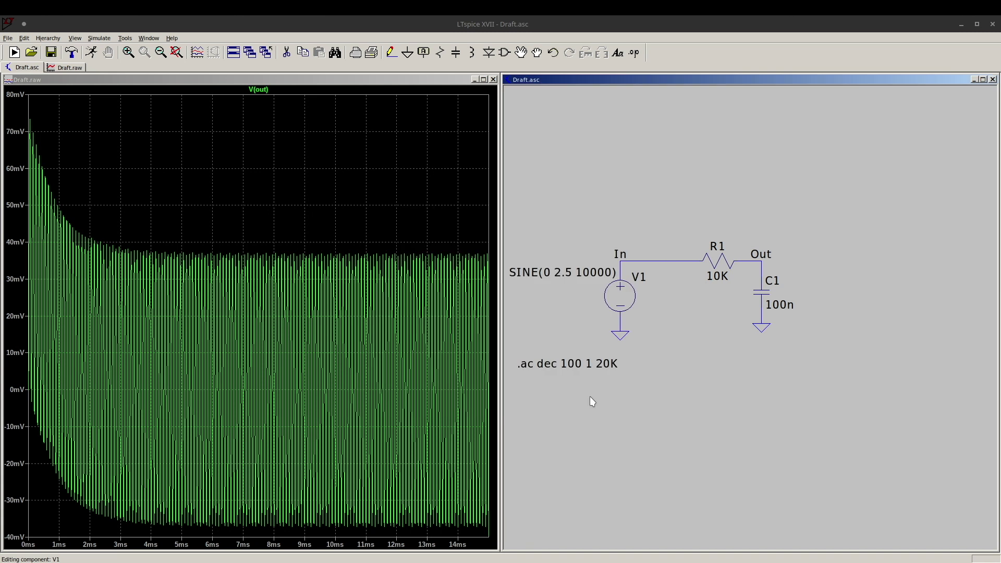
left_click(592, 400)
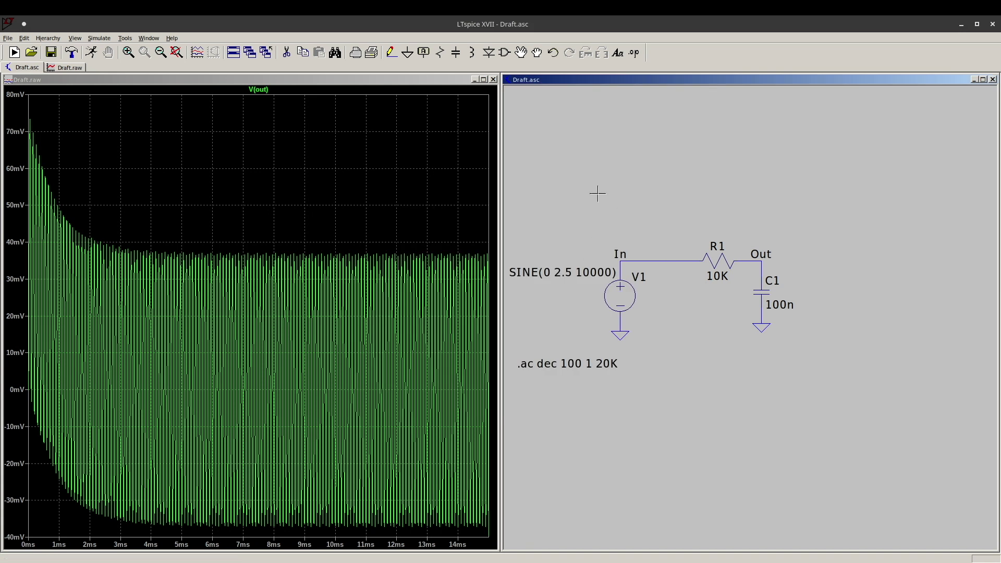
Run the AC sweep and dismiss the SPICE error log.
left_click(92, 55)
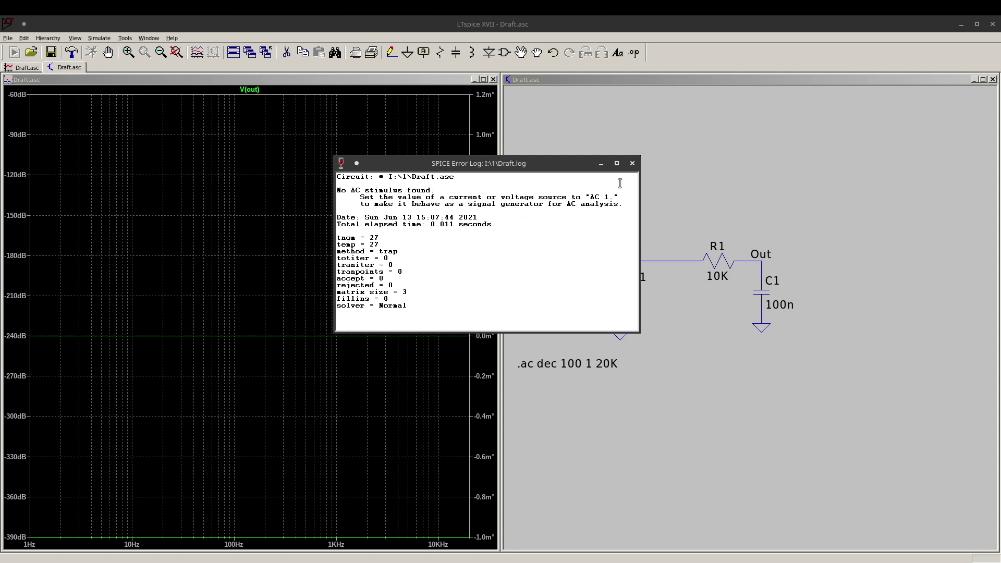
left_click(632, 164)
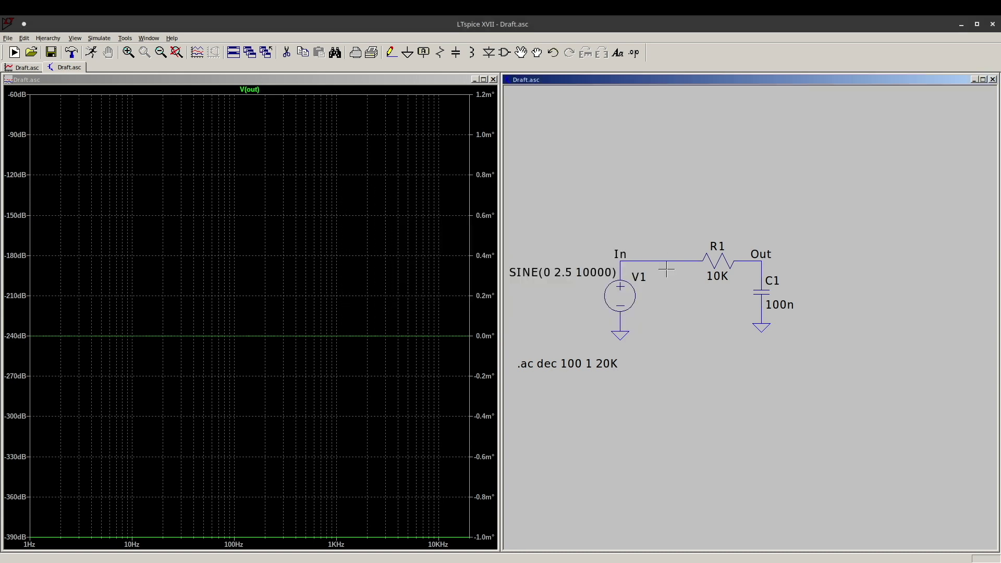
Enter 1 as V1's AC Amplitude in its source settings.
right_click(626, 296)
left_click(635, 242)
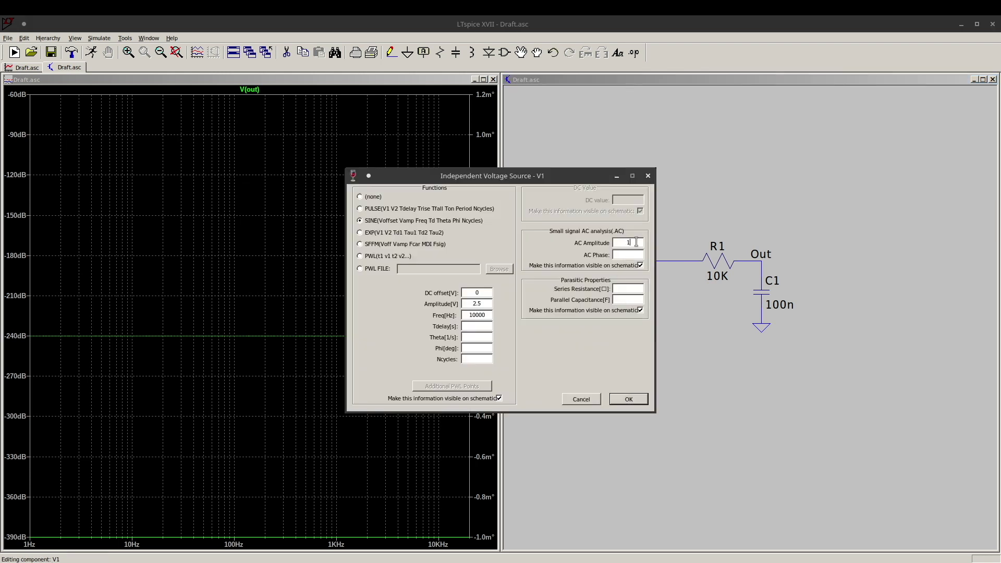
type("1")
key("Return")
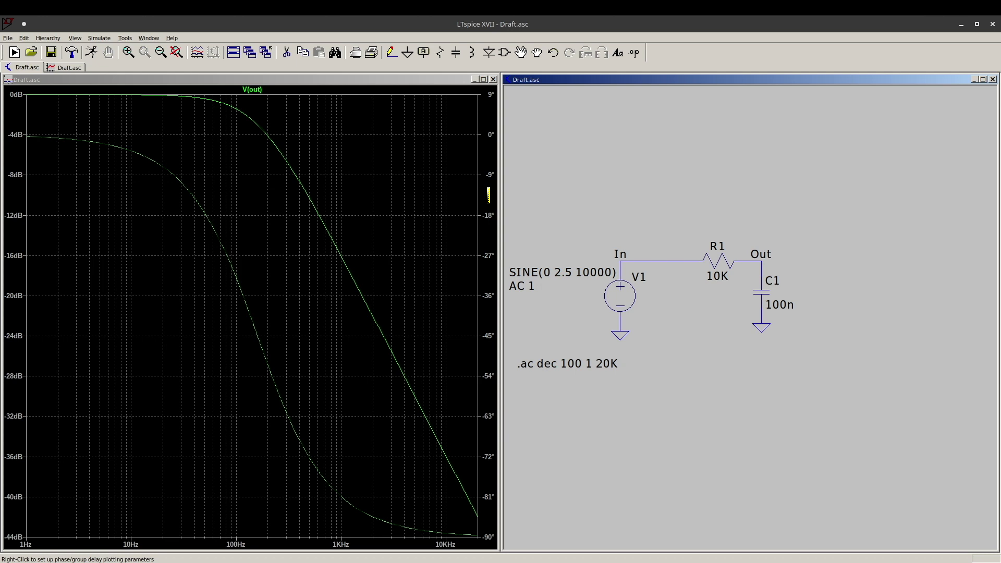
Choose "Don't plot phase" from the right-hand phase axis menu.
right_click(488, 195)
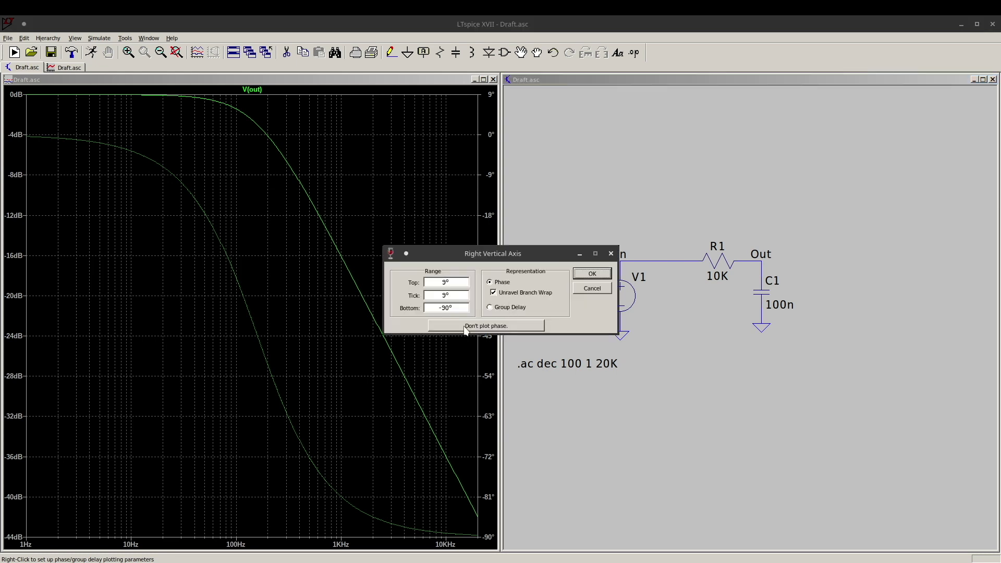
left_click(518, 326)
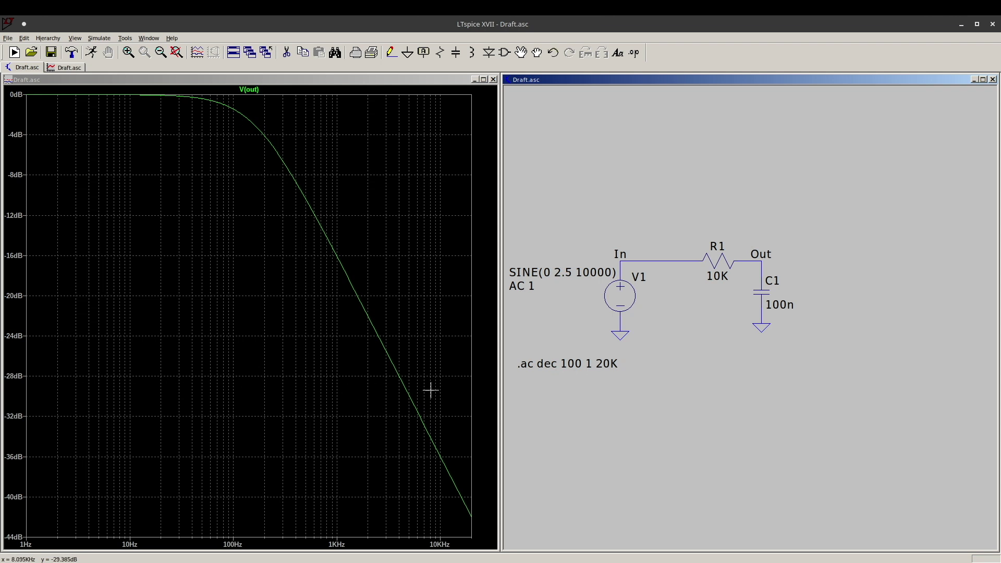
right_click(622, 290)
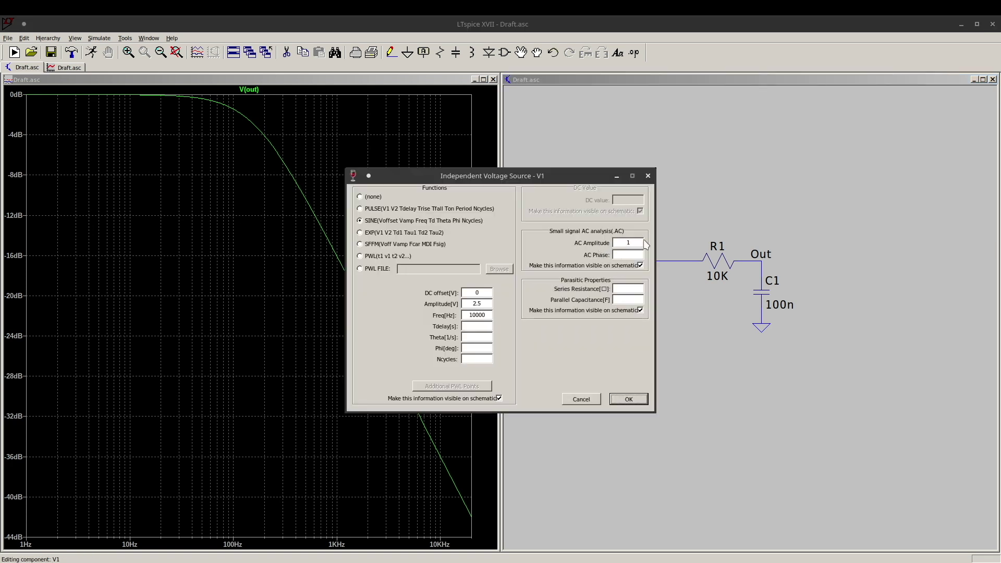
left_click(626, 400)
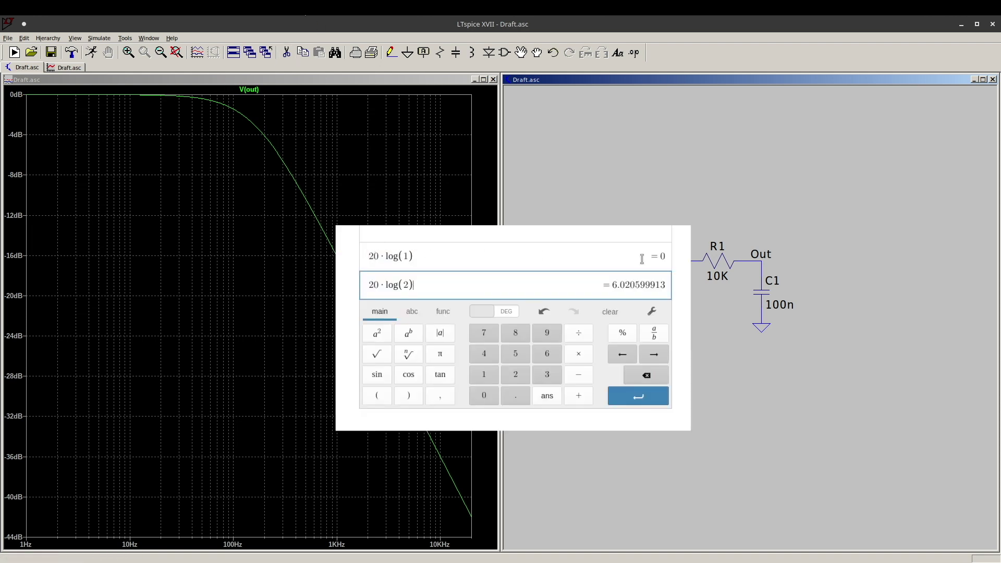
Close the Desmos calculator to return to the LTspice AC plot.
left_click(47, 97)
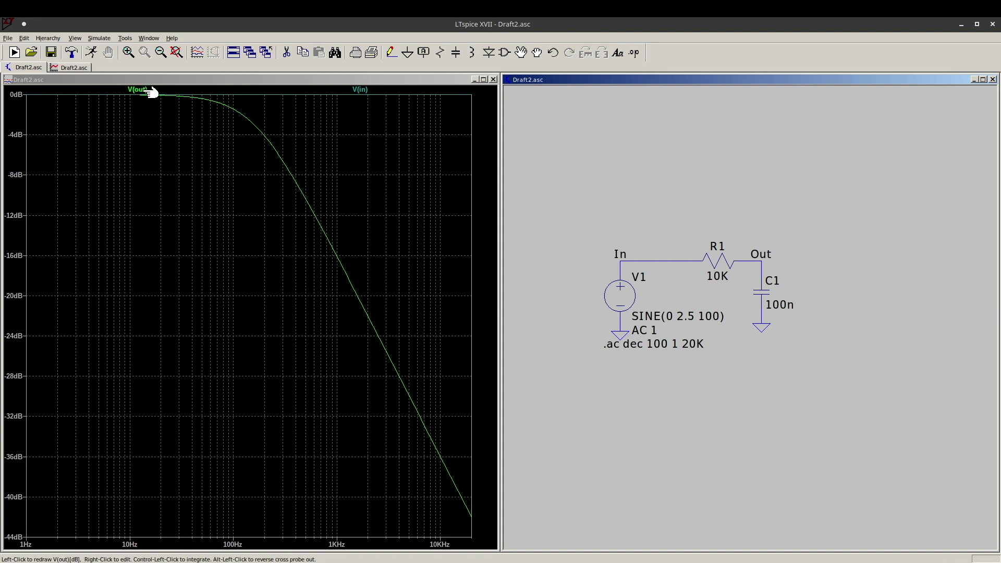
Add Cursor 1 on V(out), move its readout aside, and slide it toward lower frequency.
left_click(151, 93)
left_click_drag(908, 397, 577, 374)
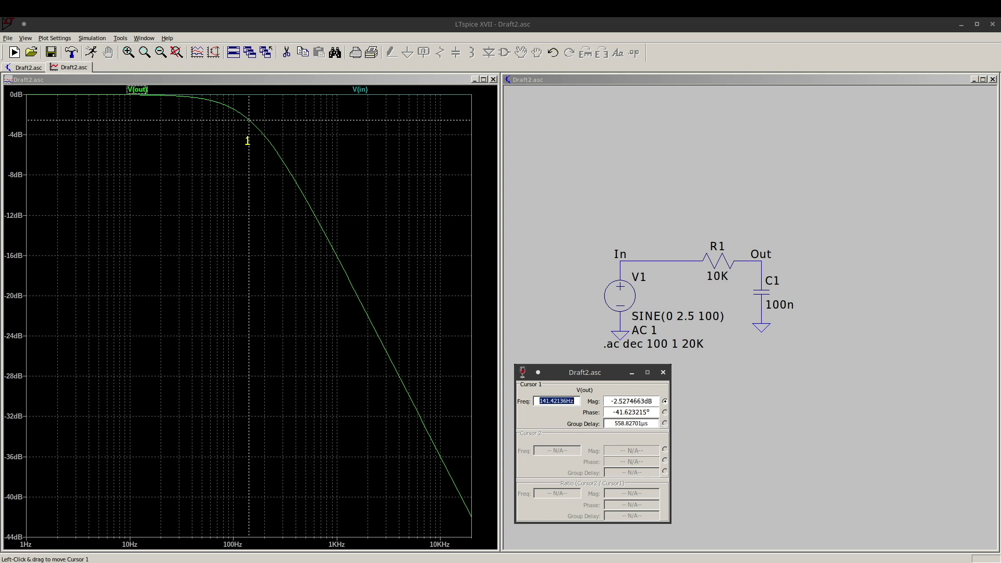
mouse_move(248, 139)
left_mouse_down()
mouse_move(259, 156)
mouse_move(237, 147)
mouse_move(254, 150)
left_mouse_up()
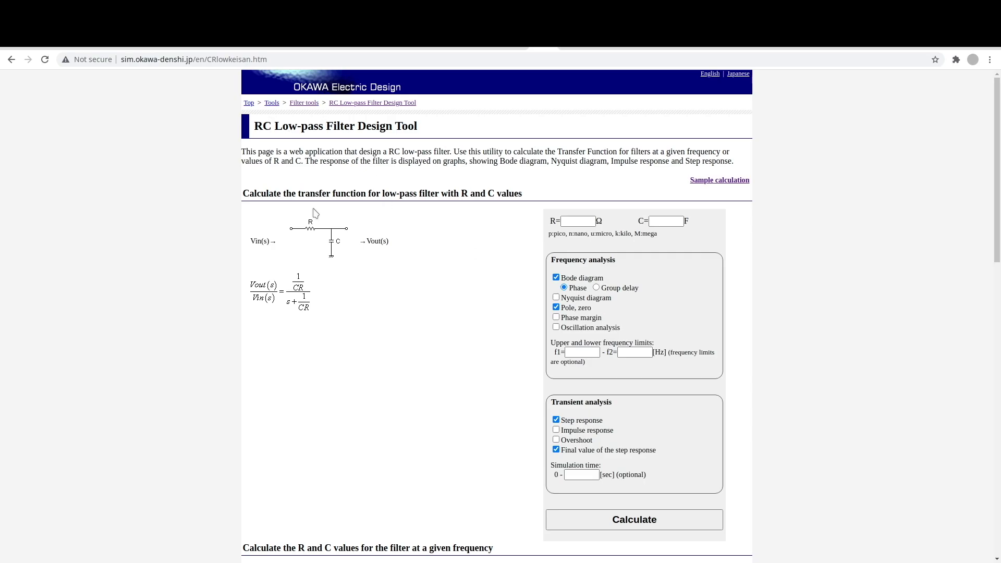
Calculate the RC filter for R = 10K and C = 100n in Okawa's tool, giving fc ≈ 159.15 Hz.
left_click(578, 221)
type("10K")
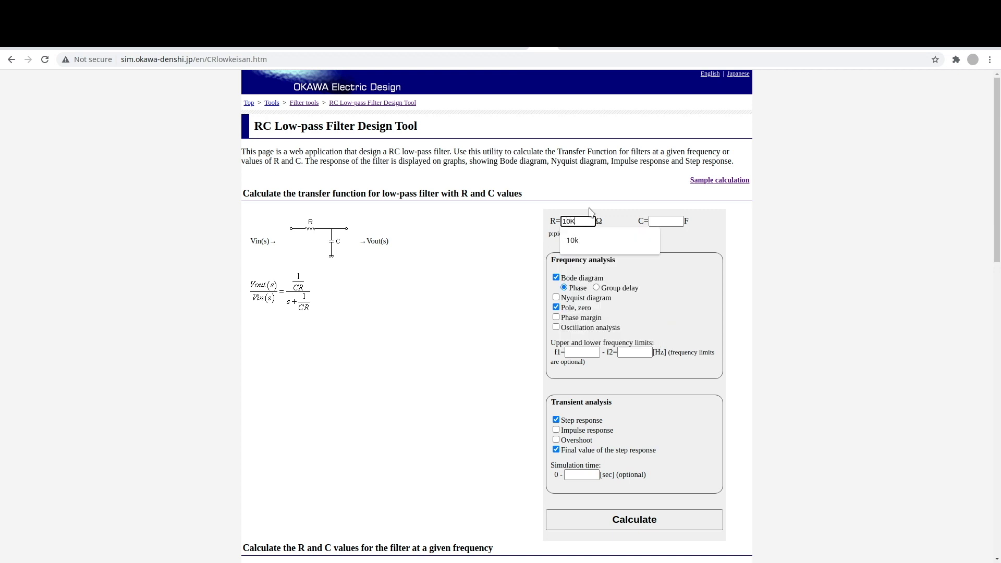
left_click(661, 221)
type("100n")
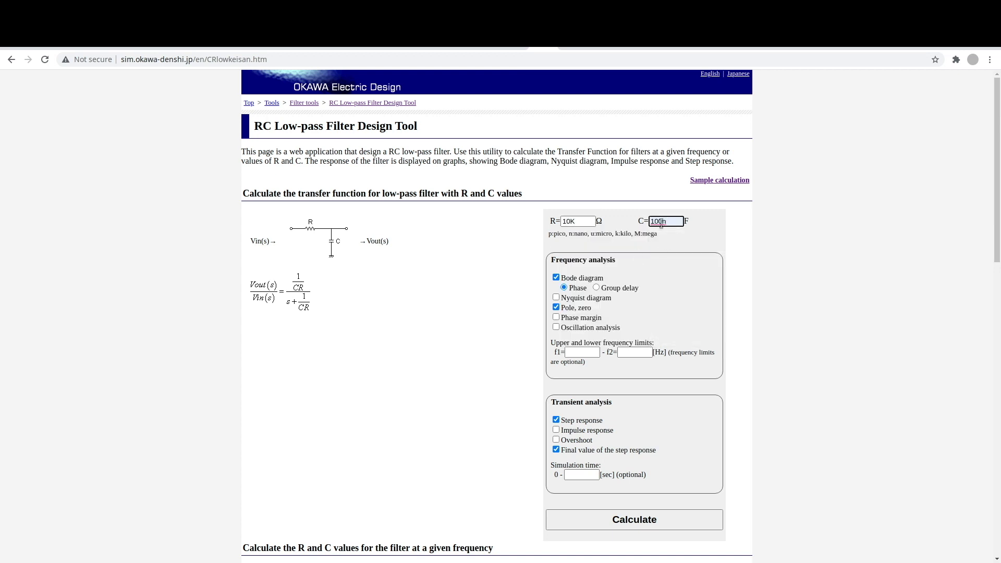
left_click(660, 516)
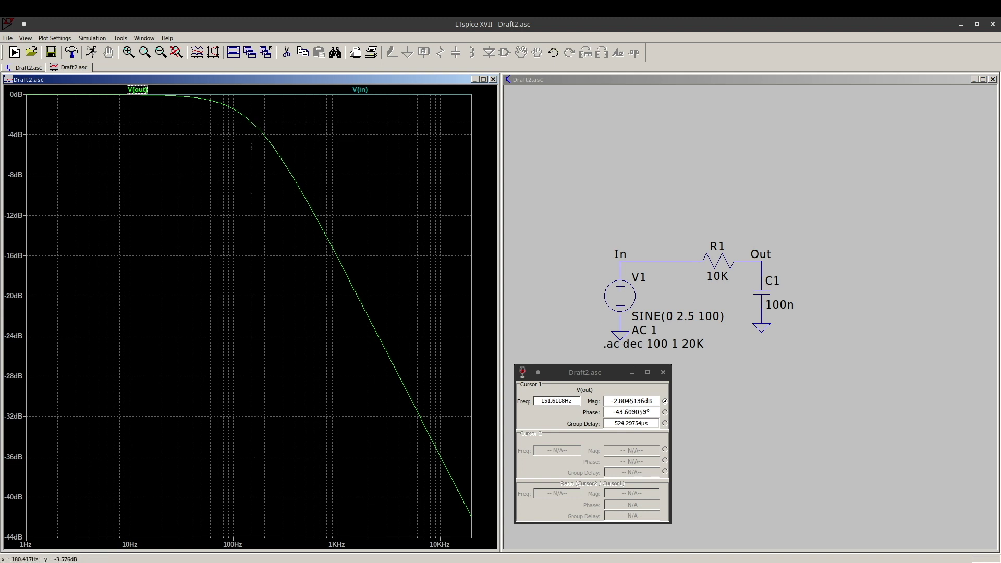
Nudge the V(out) cursor to a slightly lower frequency, then close the cursor readout.
left_click_drag(254, 125, 252, 122)
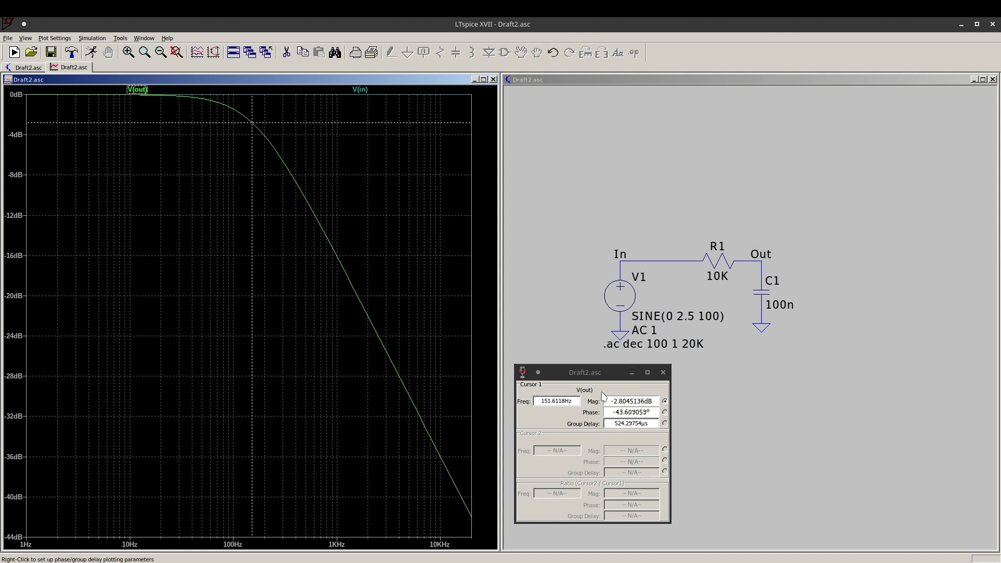
left_click(663, 372)
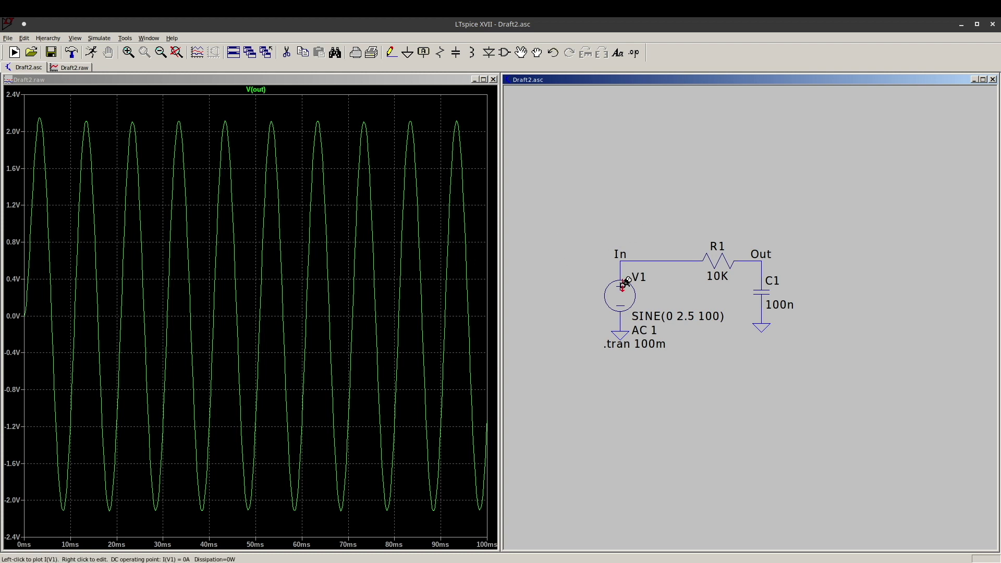
Place a UniversalOpamp2 op-amp from the [OpAmps] library as U1, right of the filter.
key("F2")
left_click_drag(426, 382, 398, 389)
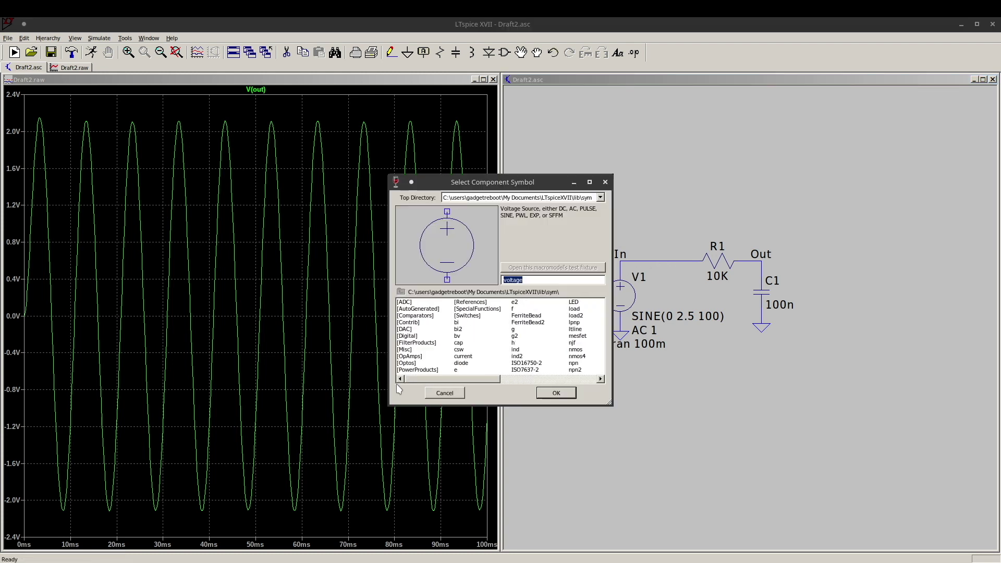
double_click(413, 356)
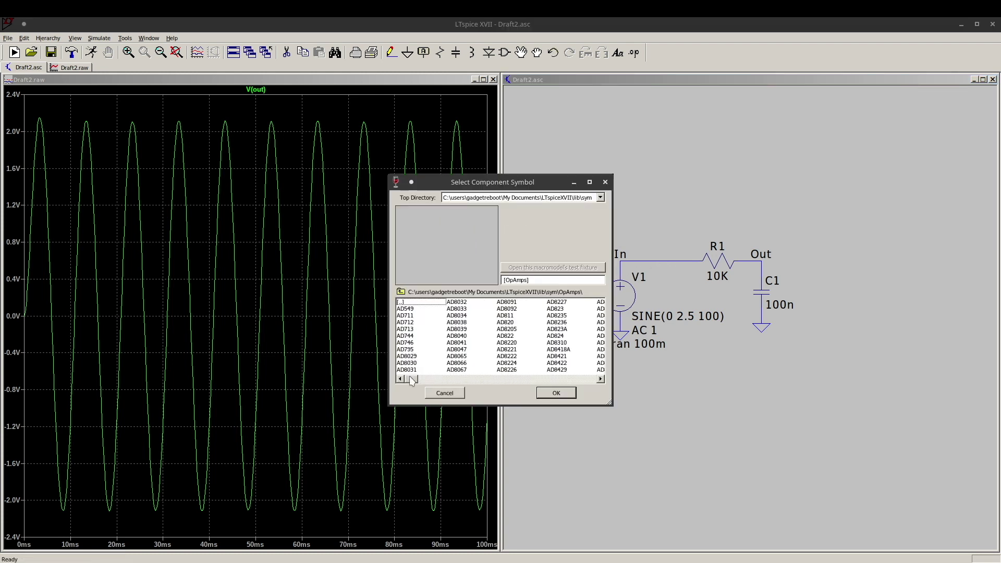
left_click(504, 336)
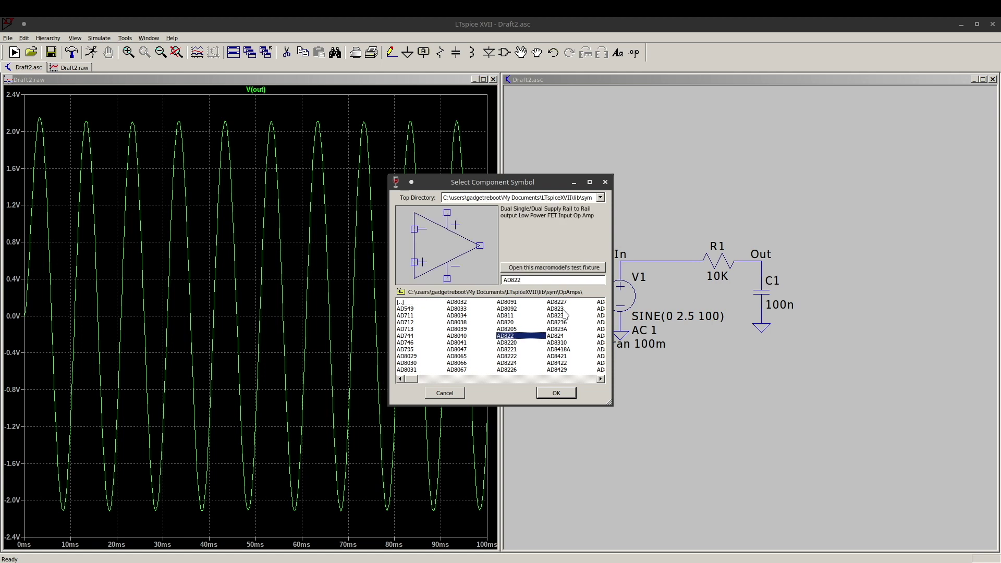
left_click(560, 356)
left_click_drag(415, 380, 601, 379)
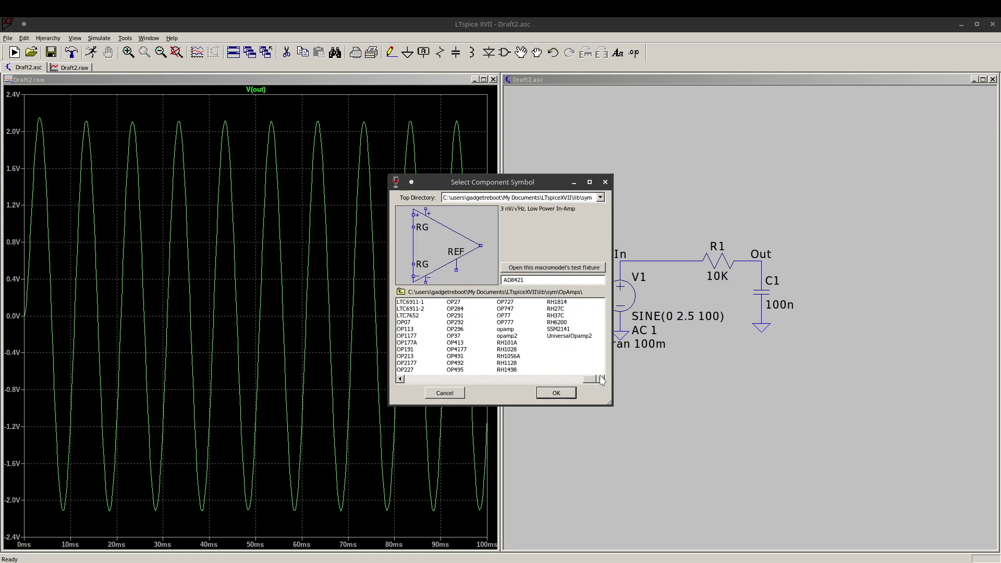
left_click(576, 338)
left_click(556, 393)
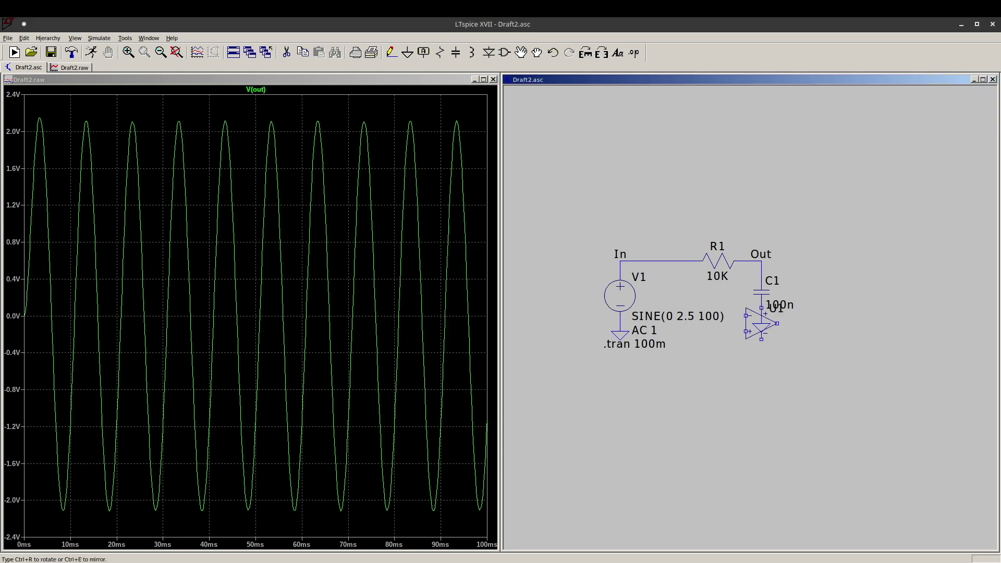
left_click(847, 253)
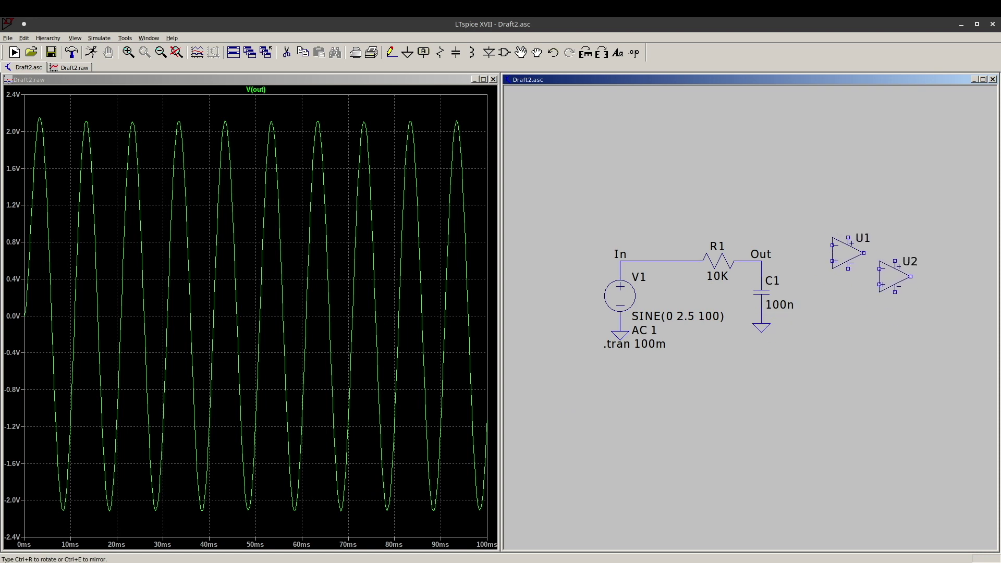
key("Escape")
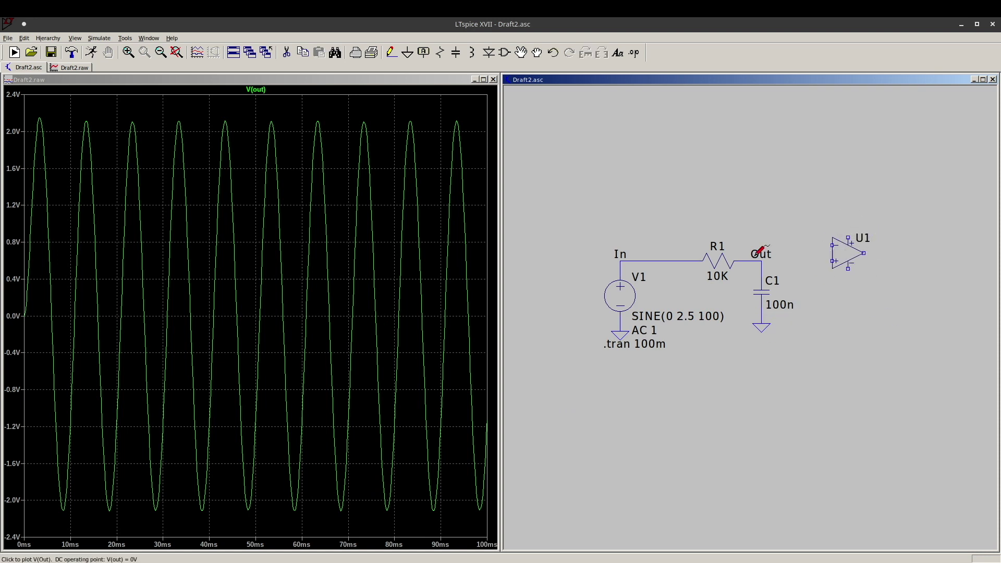